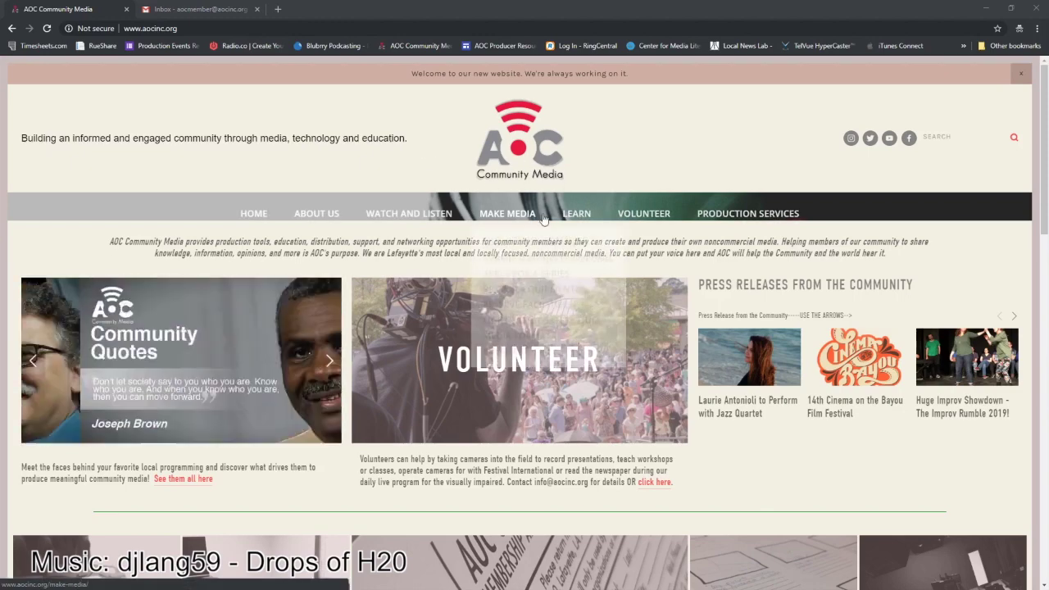
# - Open the Member Invite email in Gmail to read the member portal login details
pyautogui.click(203, 8)
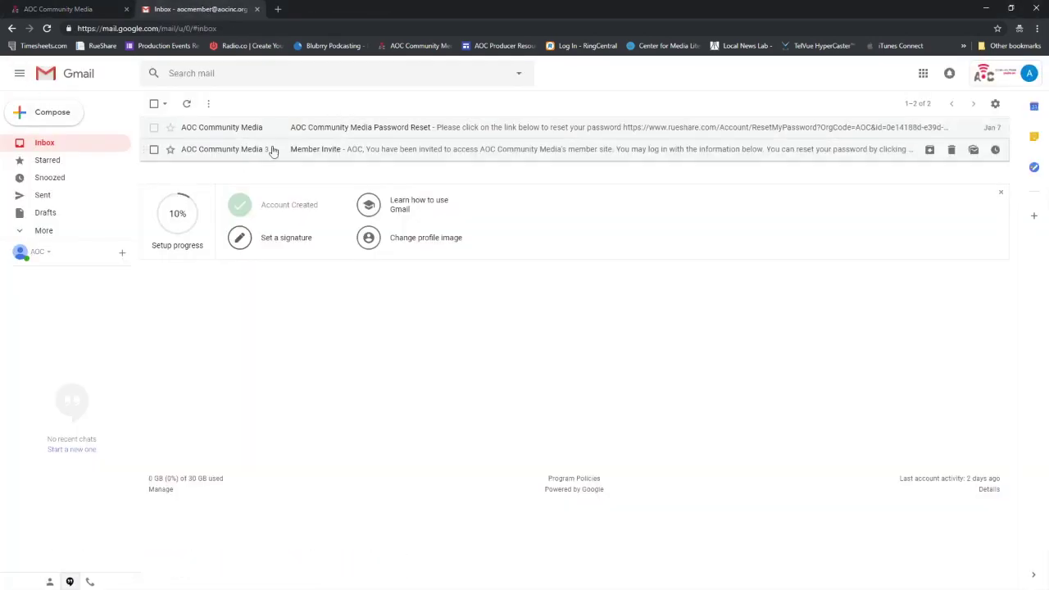
pyautogui.click(343, 154)
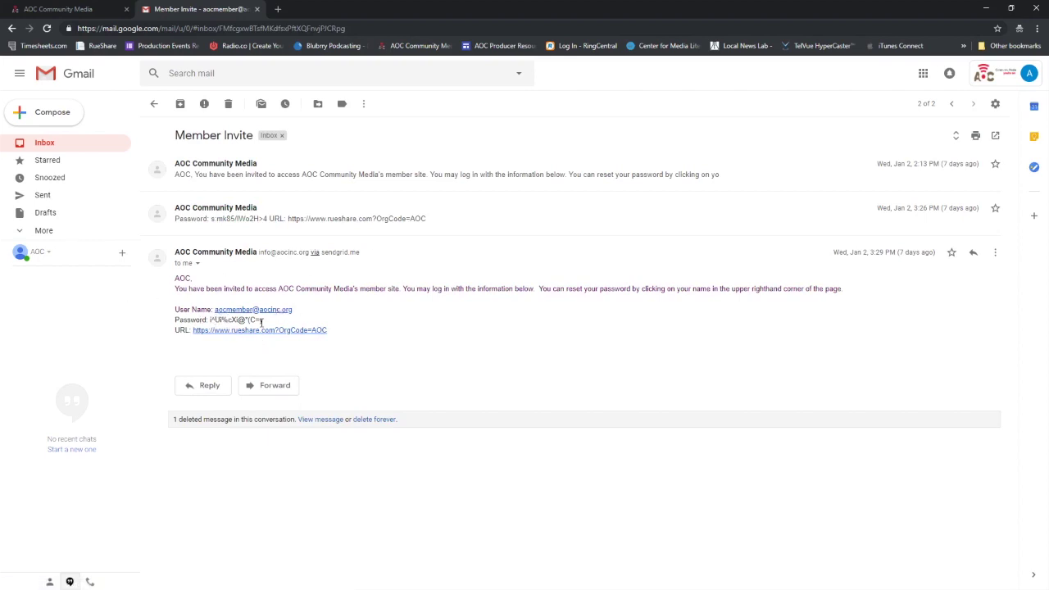
# - Return to the AOC Community Media website and open RueShare from its Make Media options
pyautogui.click(71, 6)
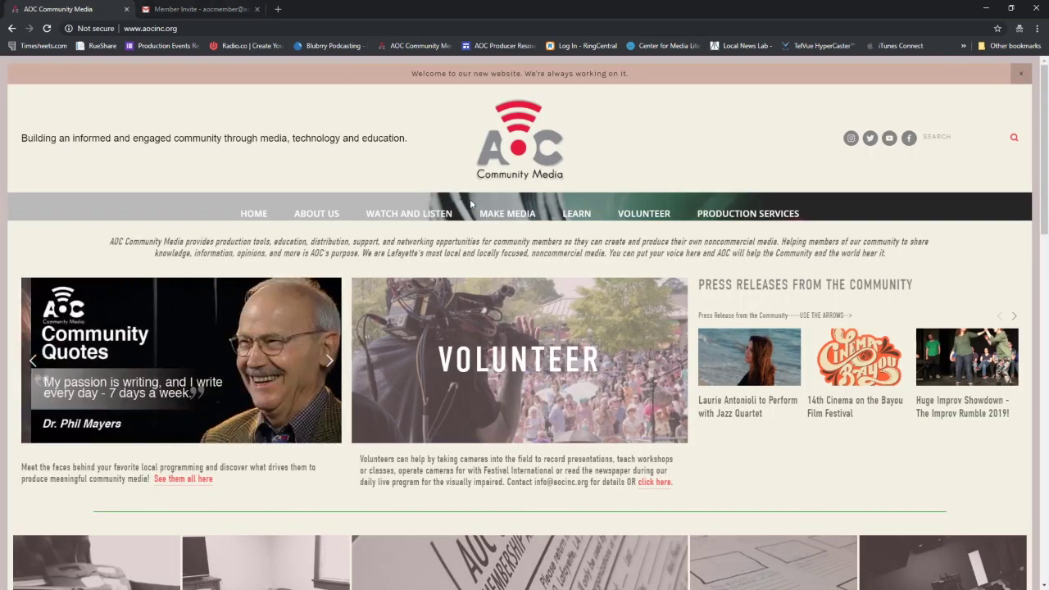
pyautogui.moveTo(514, 218)
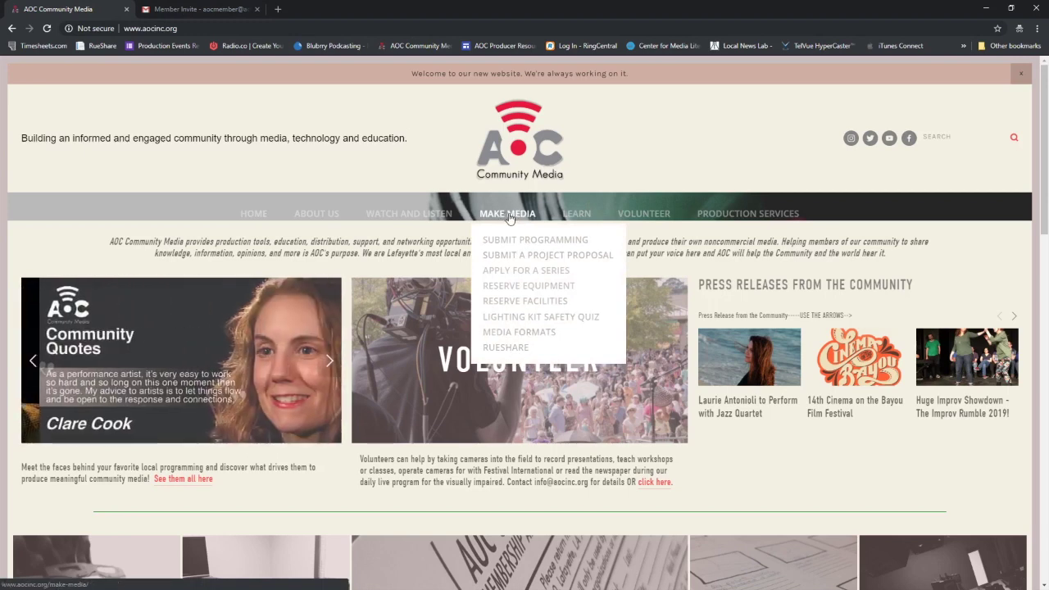
pyautogui.click(514, 349)
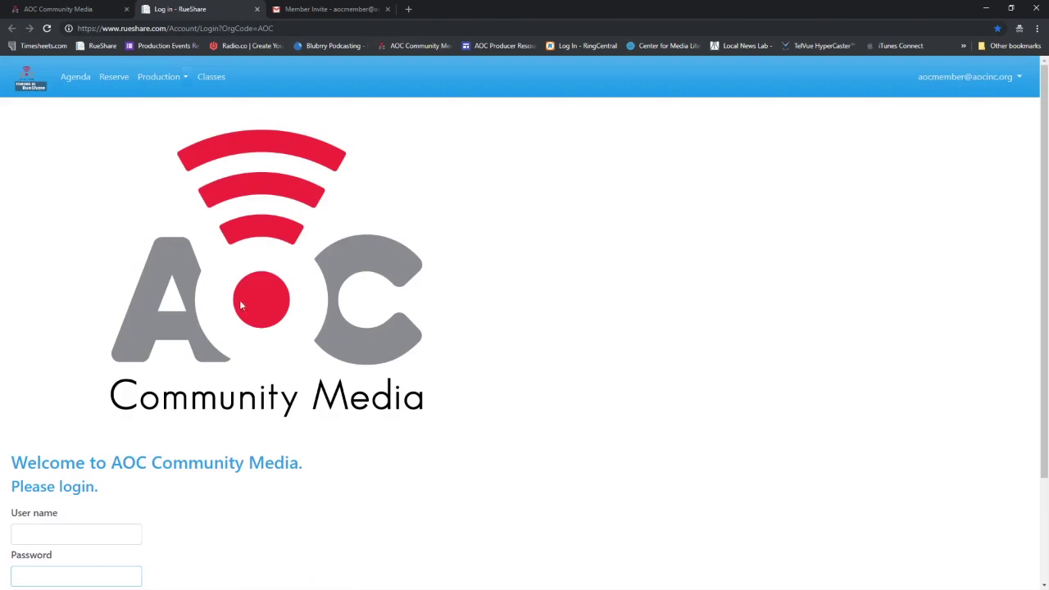
# - Log in to the RueShare member portal with the member's user name and account password
pyautogui.scroll(-3, 240, 305)
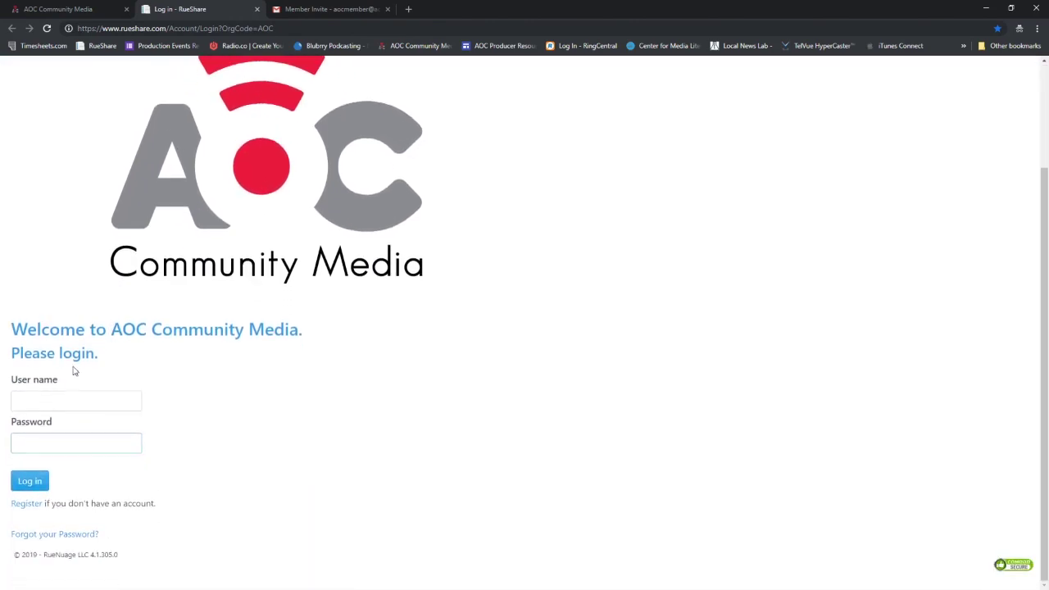
pyautogui.click(63, 404)
pyautogui.click(101, 465)
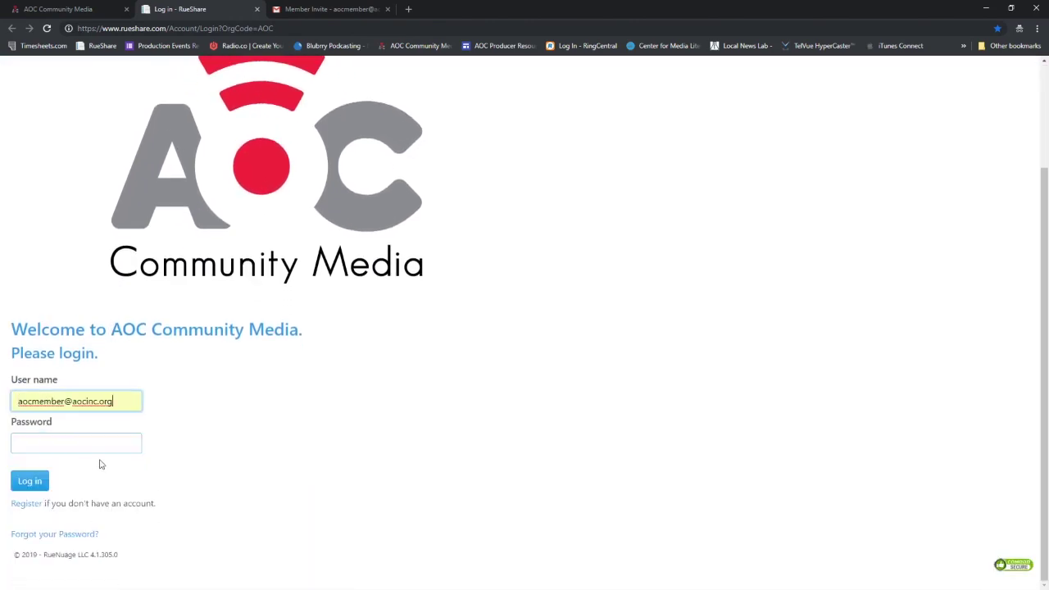
pyautogui.click(33, 447)
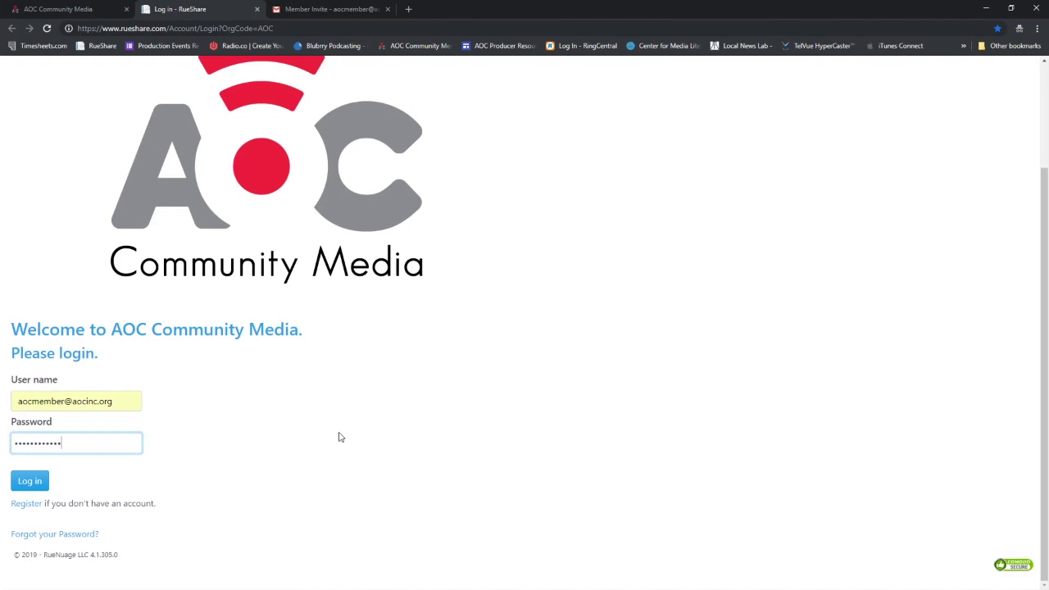
pyautogui.click(38, 478)
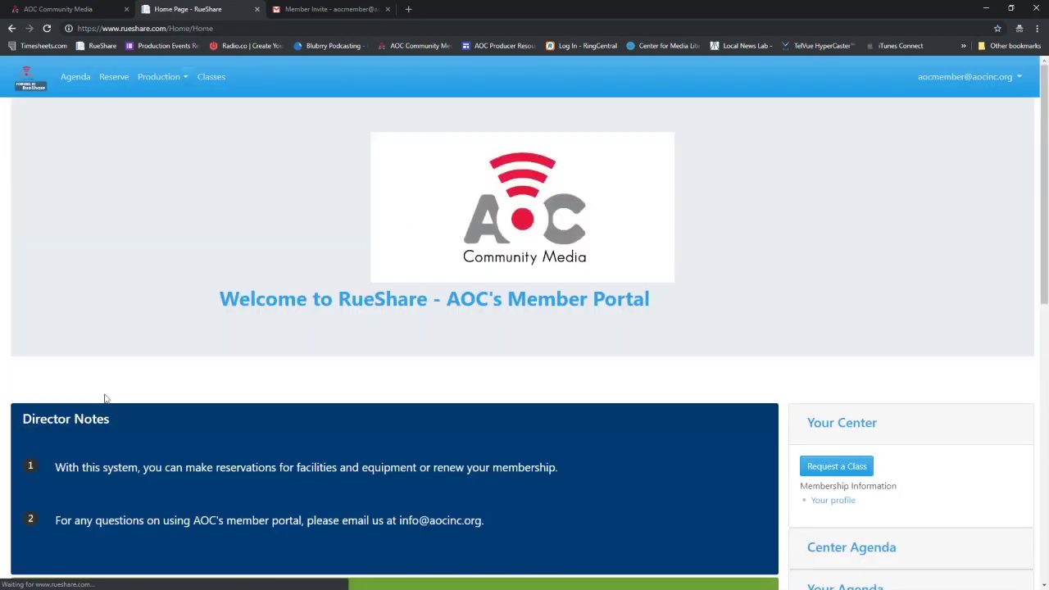
# - Switch back to the Member Invite email in Gmail and highlight the supplied password
pyautogui.click(304, 10)
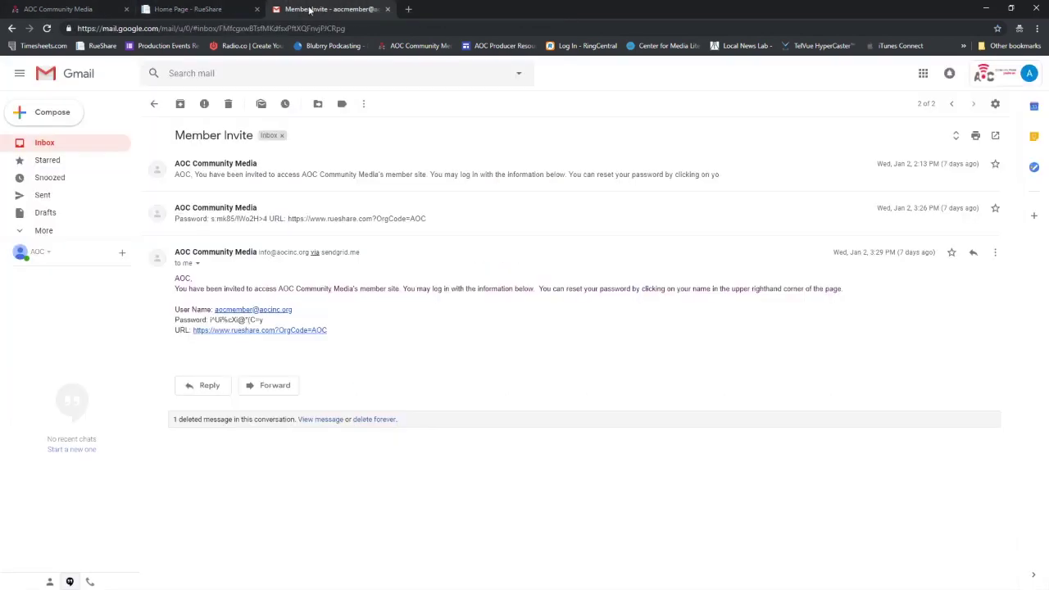
pyautogui.moveTo(262, 321); pyautogui.dragTo(205, 320)
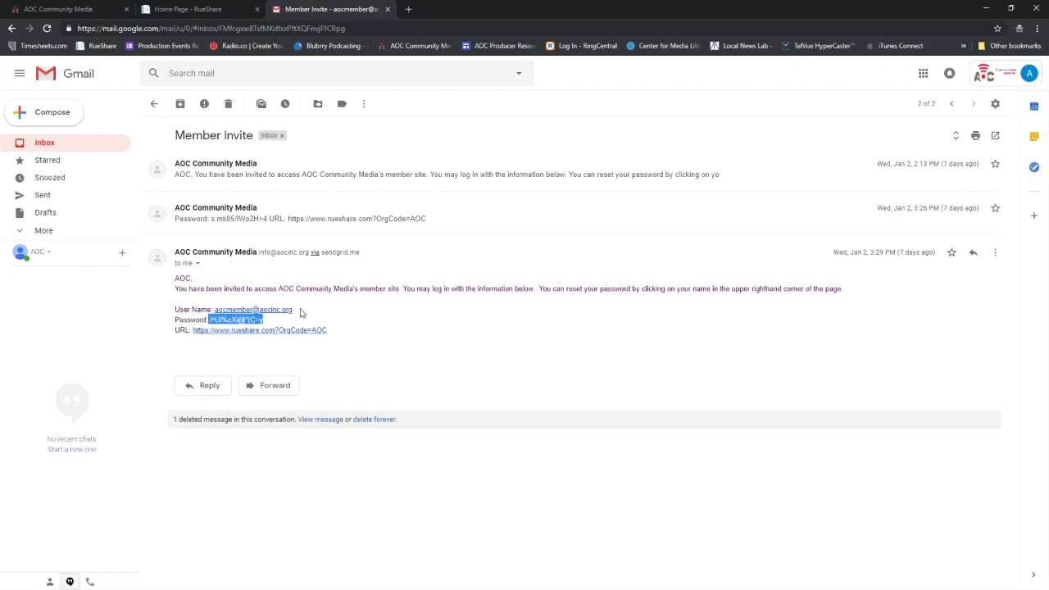
pyautogui.click(390, 327)
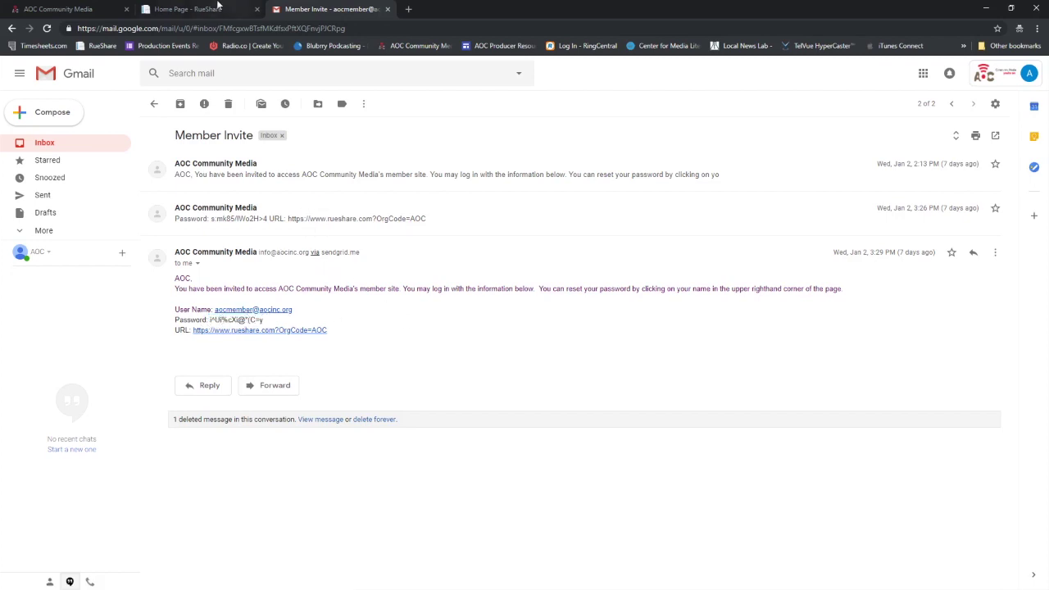
# - Return to the RueShare home page and look over its Director Notes, My Productions and Crew Calls sections
pyautogui.click(181, 8)
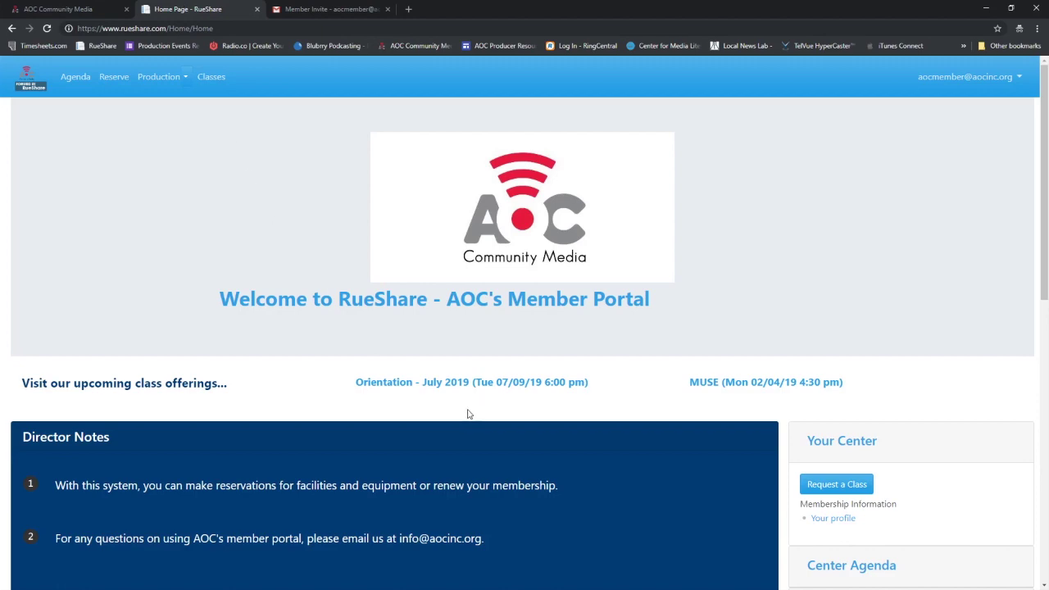
pyautogui.scroll(-4, 468, 411)
pyautogui.scroll(4, 486, 511)
pyautogui.scroll(-4, 488, 510)
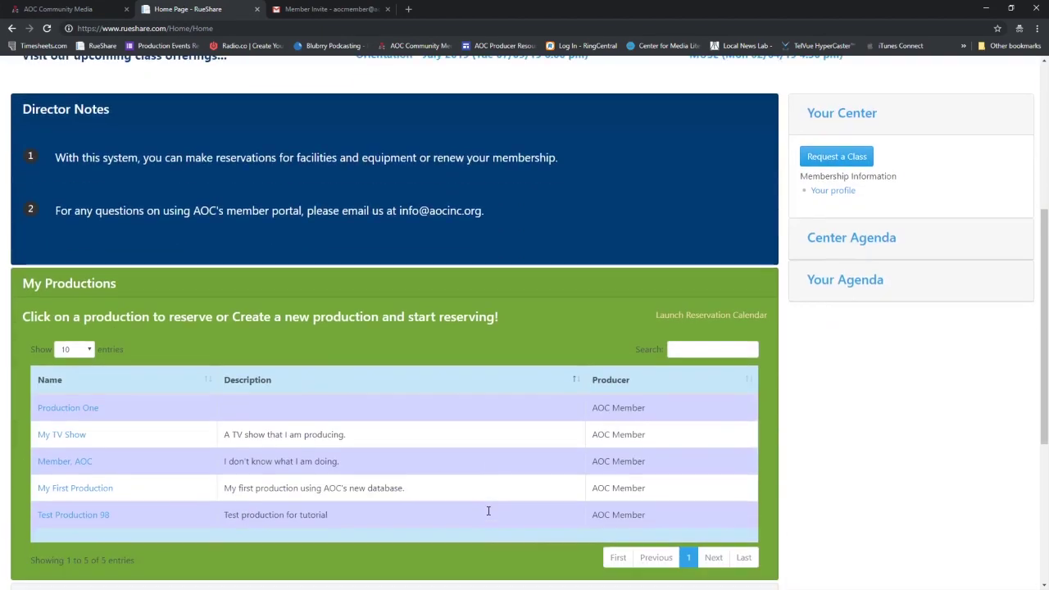
pyautogui.scroll(4, 488, 510)
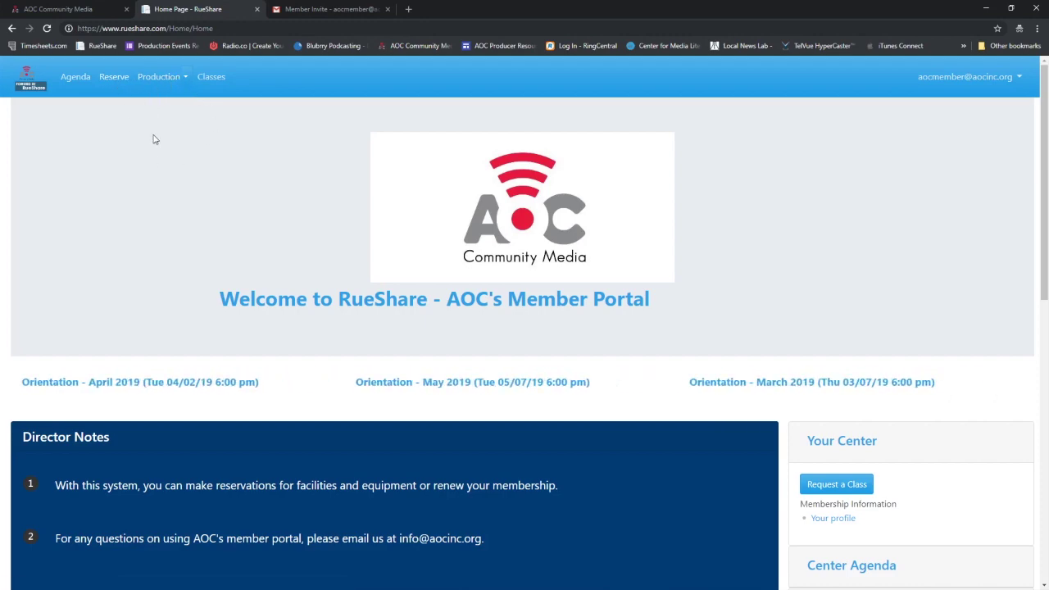
pyautogui.scroll(-4, 349, 327)
pyautogui.scroll(-3, 349, 327)
pyautogui.scroll(7, 349, 327)
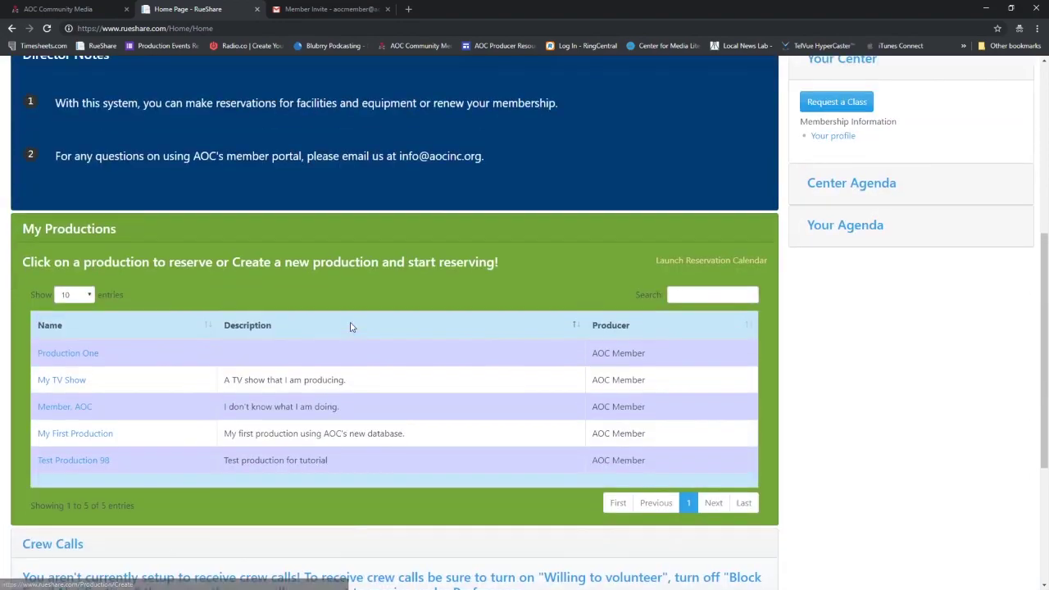
pyautogui.scroll(-4, 350, 327)
pyautogui.scroll(4, 350, 327)
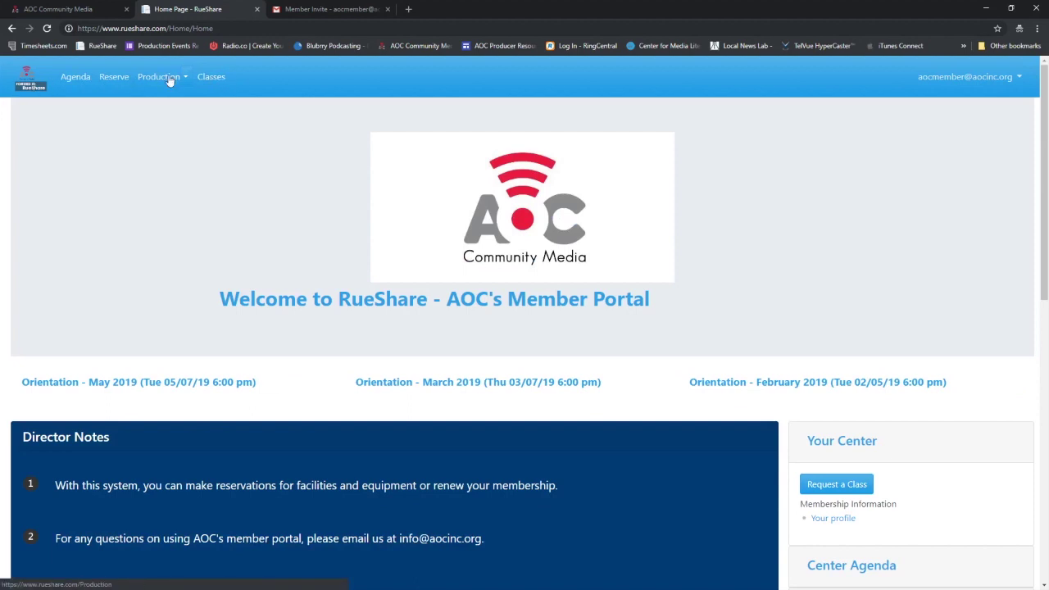
# - Open the member's profile to review its contact fields, and view the Change Password page
pyautogui.click(969, 78)
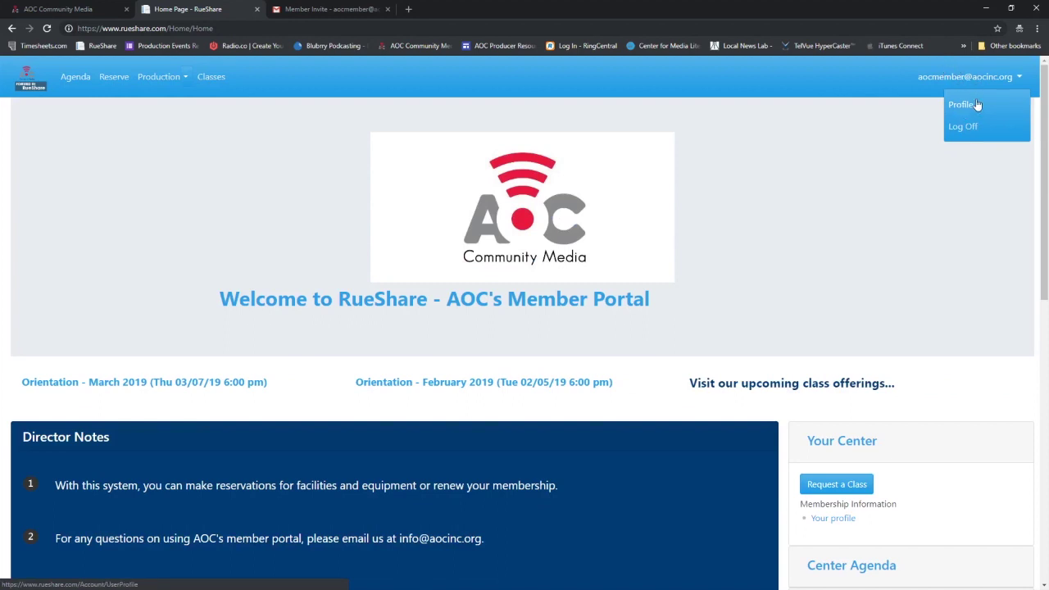
pyautogui.click(976, 104)
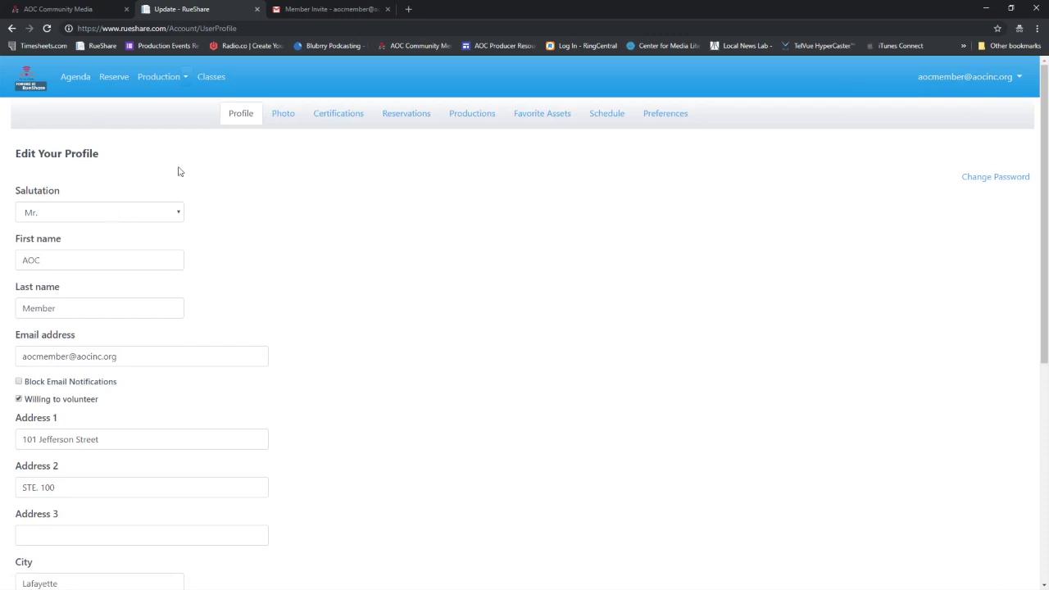
pyautogui.scroll(-4, 197, 235)
pyautogui.scroll(-1, 147, 490)
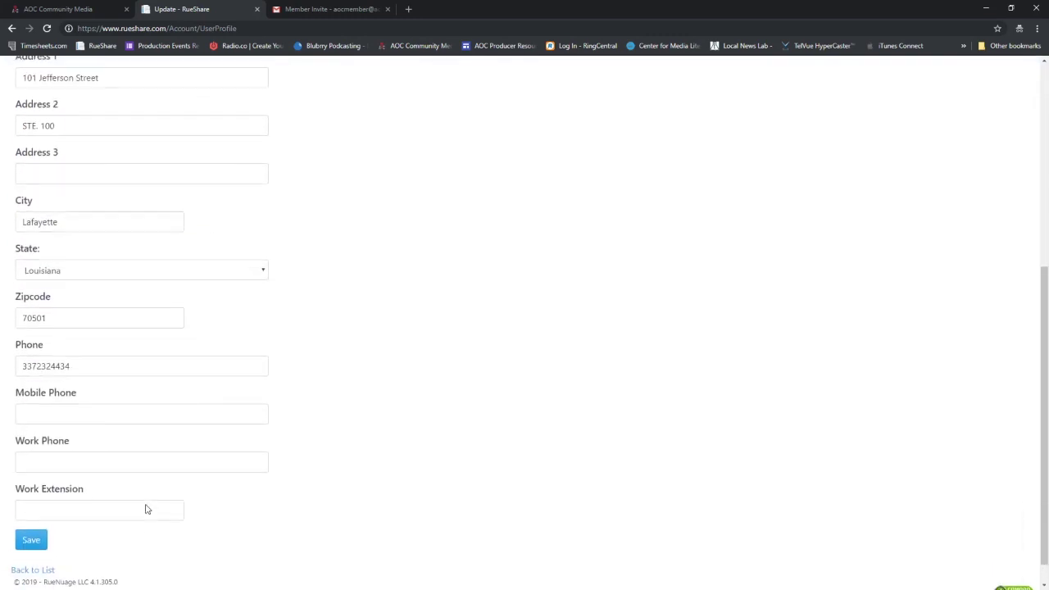
pyautogui.scroll(5, 145, 506)
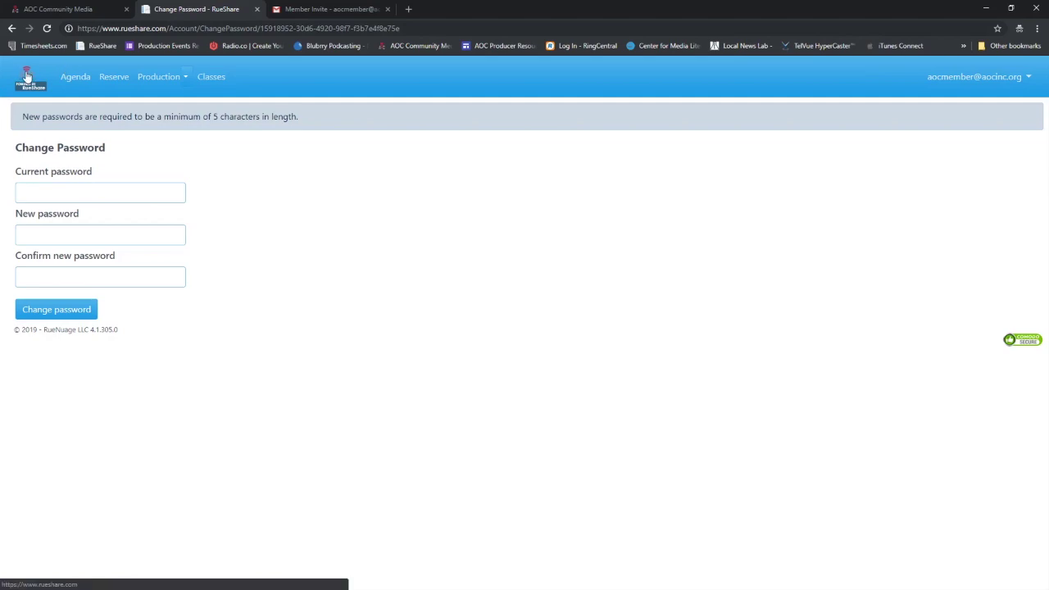
# - Go back to the portal home page and examine the class offerings, Director Notes, My Productions and Crew Calls
pyautogui.scroll(-7, 546, 274)
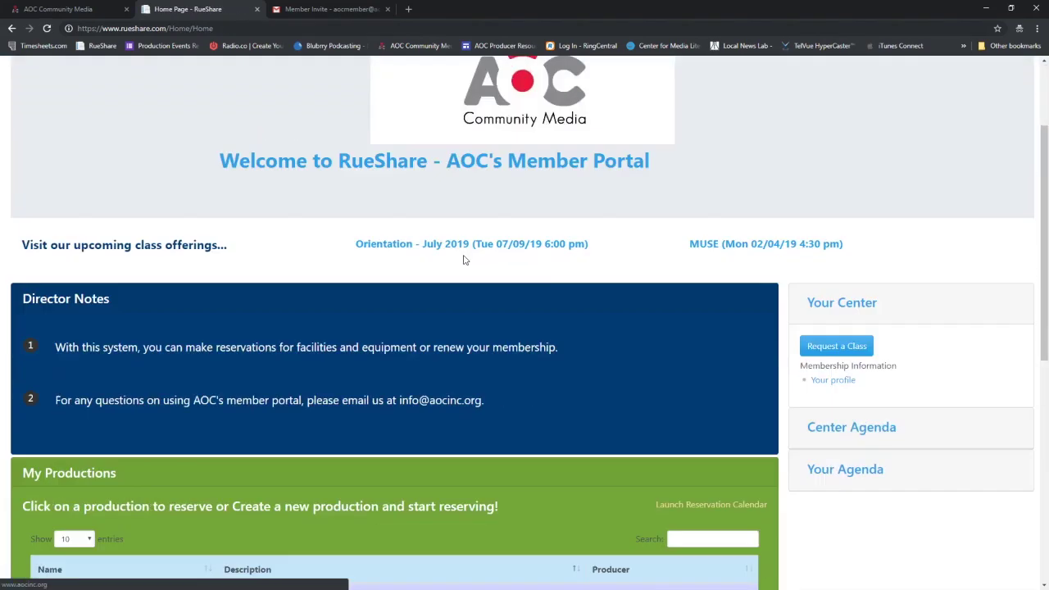
pyautogui.scroll(6, 463, 356)
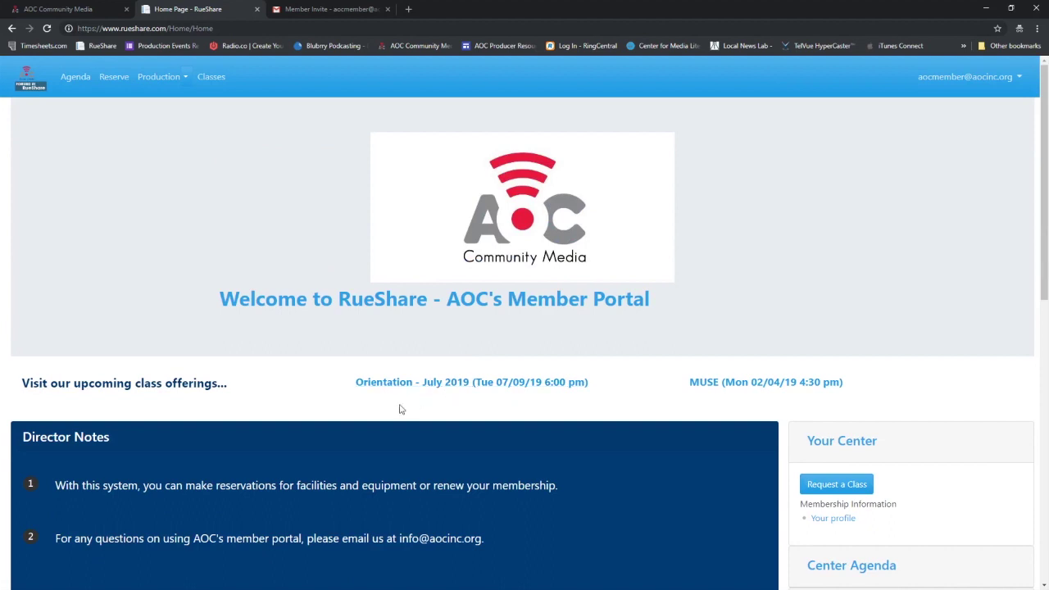
pyautogui.scroll(-3, 391, 413)
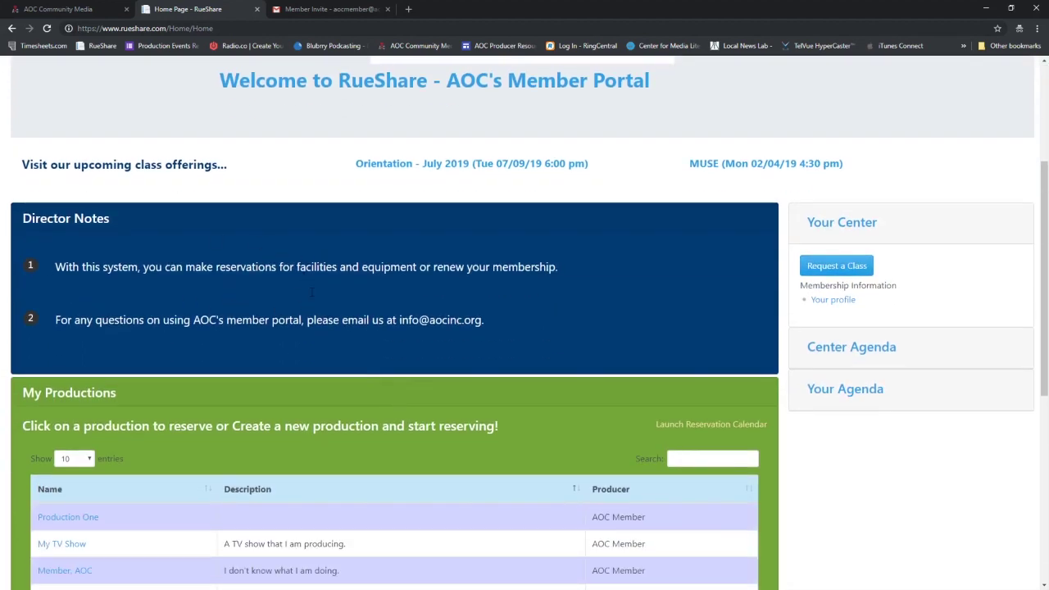
pyautogui.scroll(-2, 277, 453)
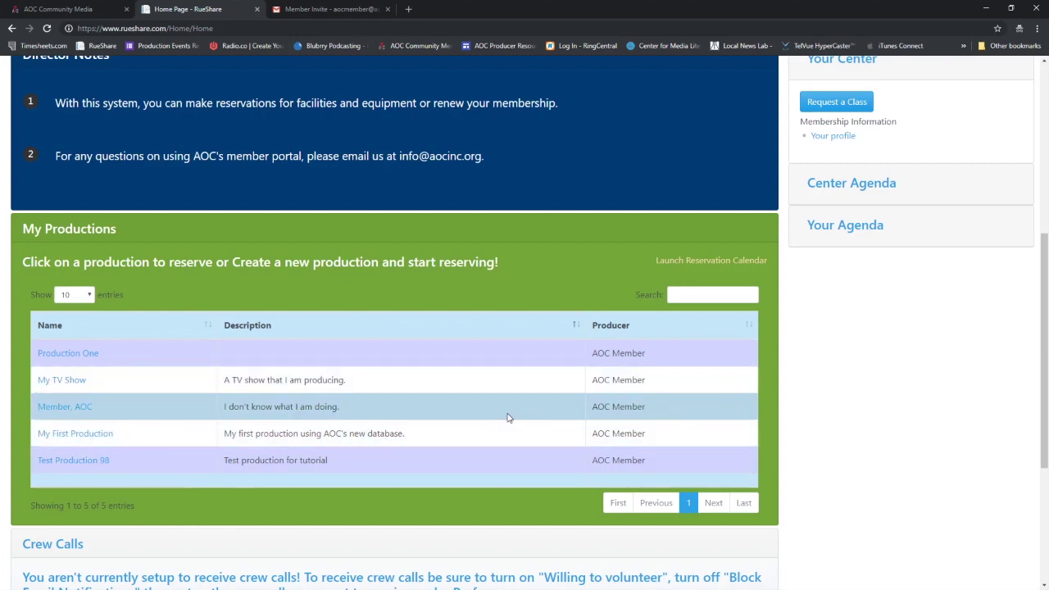
pyautogui.scroll(-3, 489, 419)
pyautogui.scroll(3, 489, 419)
pyautogui.scroll(-3, 489, 419)
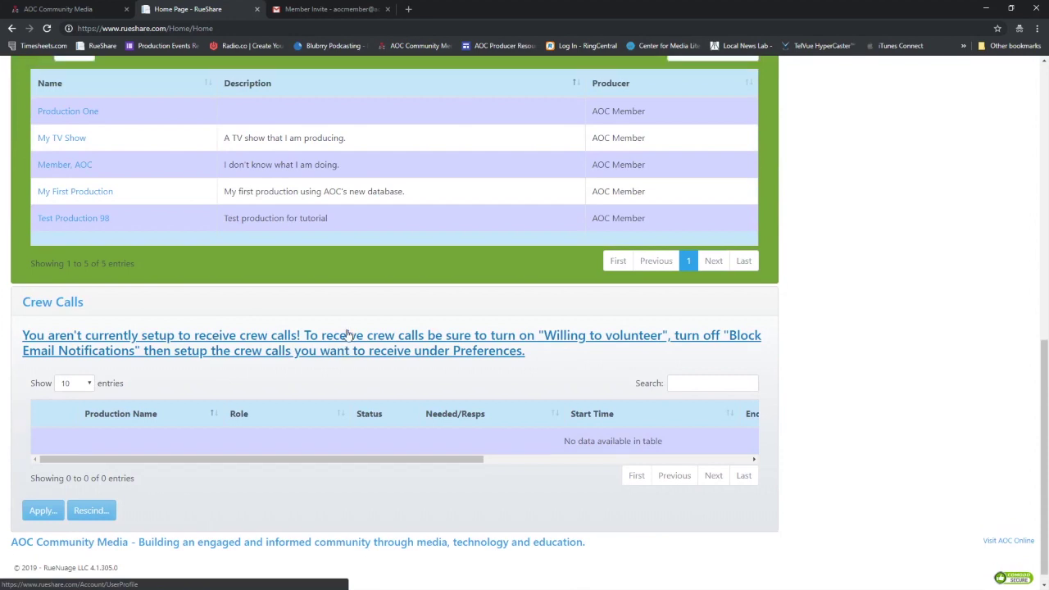
pyautogui.scroll(5, 346, 335)
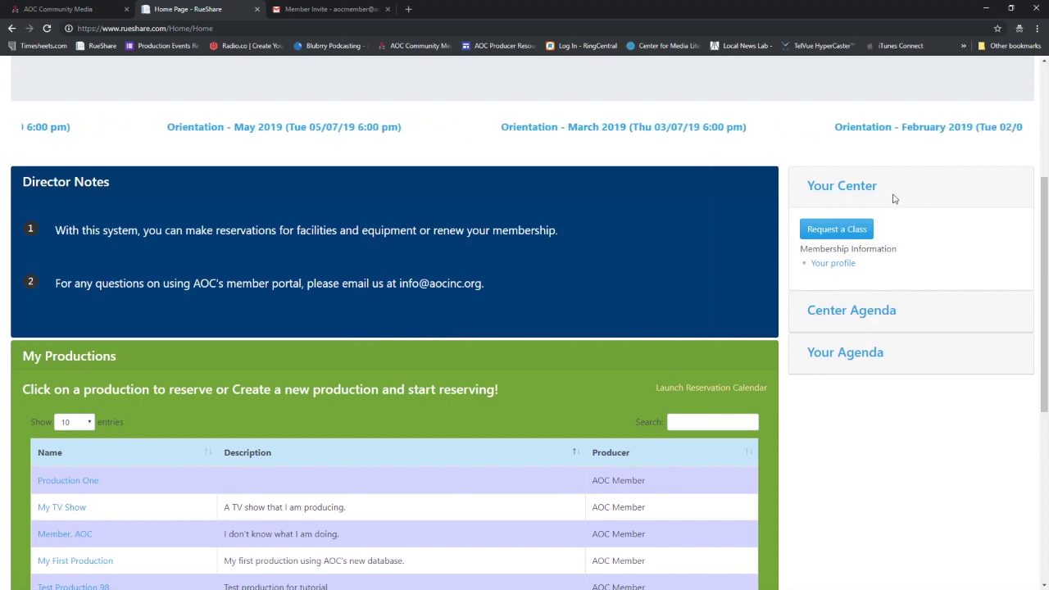
# - Expand Center Agenda and Your Agenda on the home page to review their entries
pyautogui.click(864, 320)
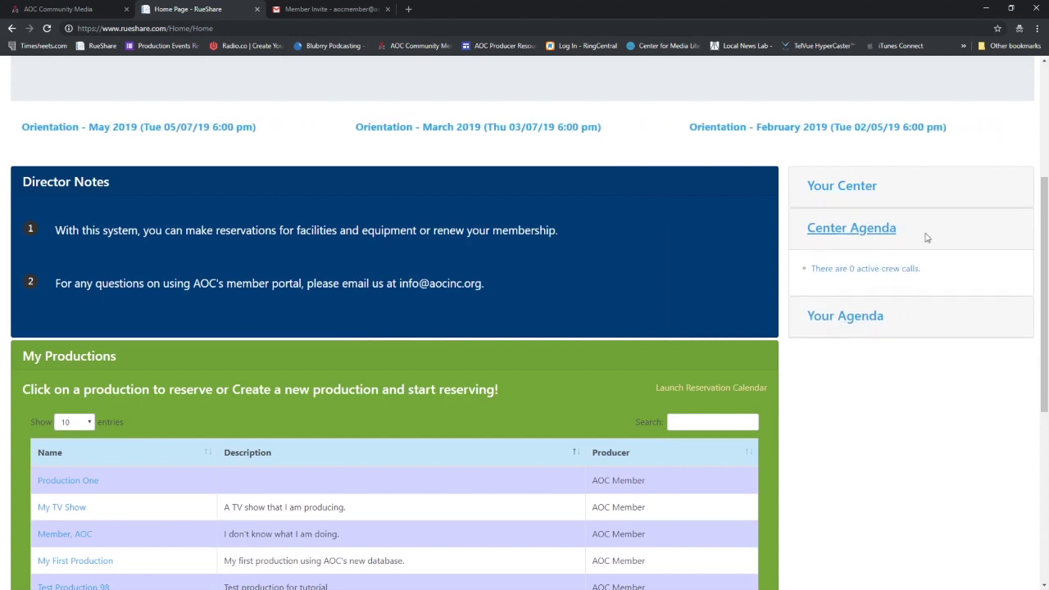
pyautogui.click(870, 315)
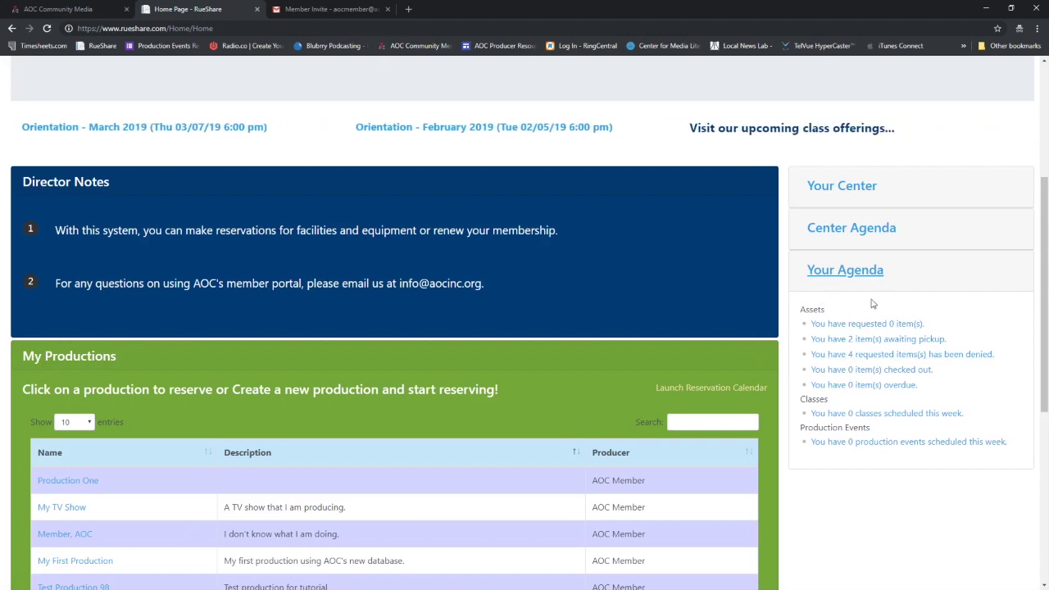
pyautogui.scroll(2, 564, 375)
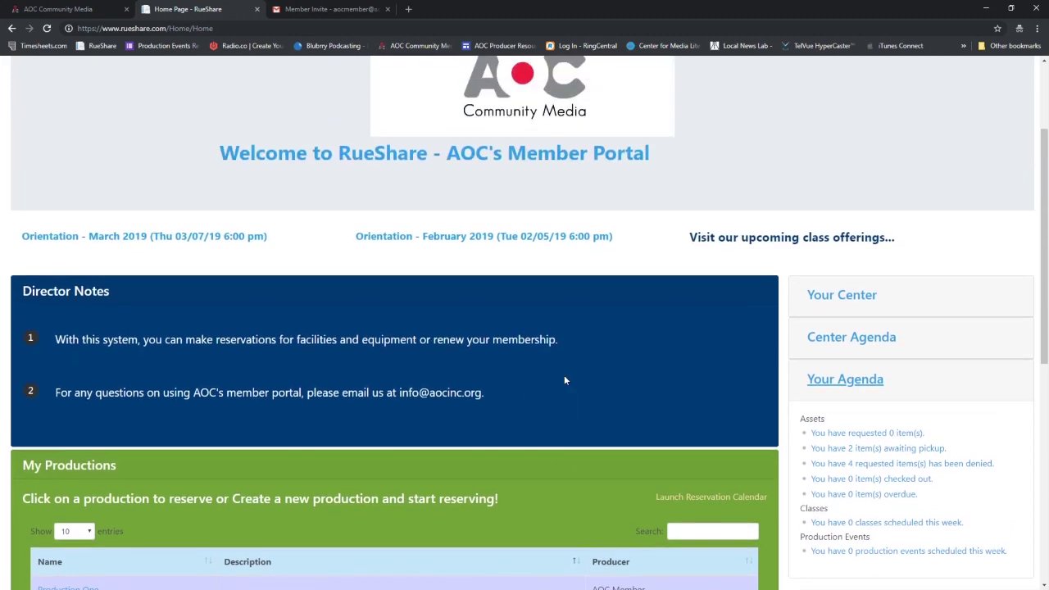
pyautogui.scroll(-2, 564, 374)
pyautogui.scroll(3, 564, 375)
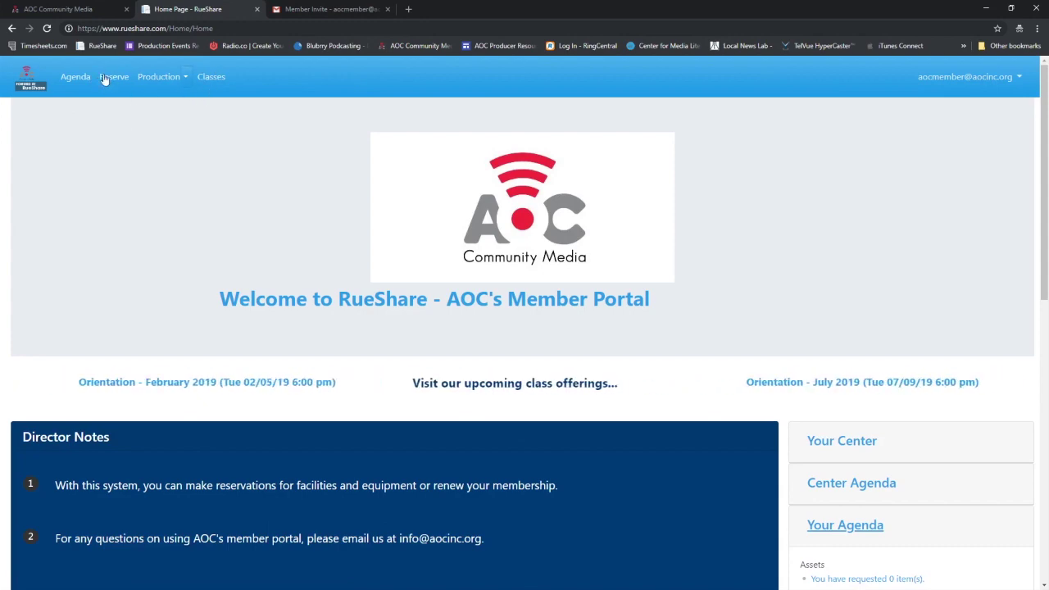
# - Review the My Productions list and the Crew Calls section alongside the portal's main navigation options
pyautogui.scroll(-4, 359, 368)
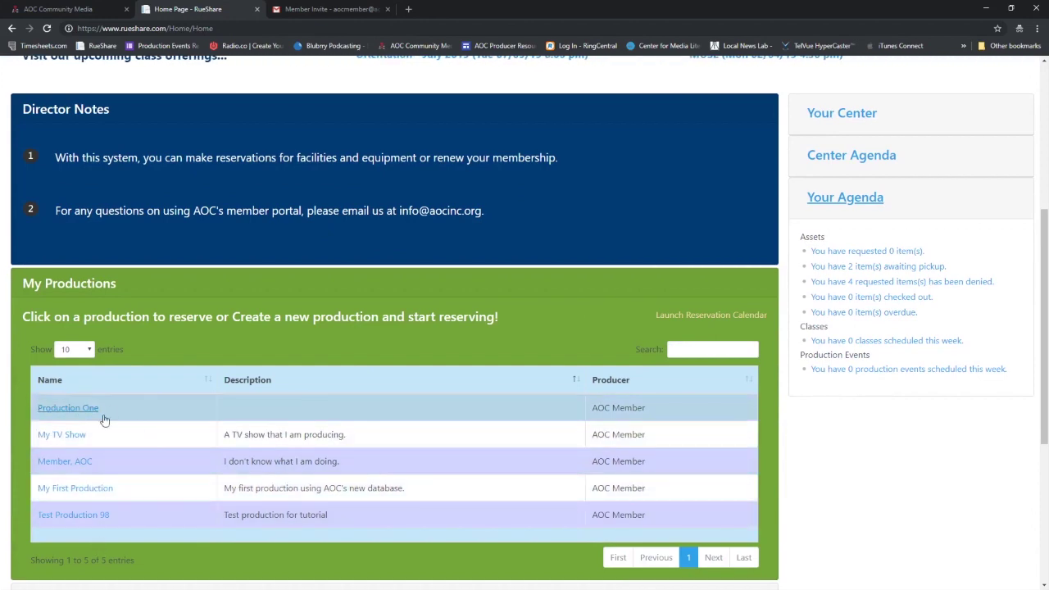
pyautogui.scroll(3, 410, 234)
pyautogui.scroll(1, 410, 233)
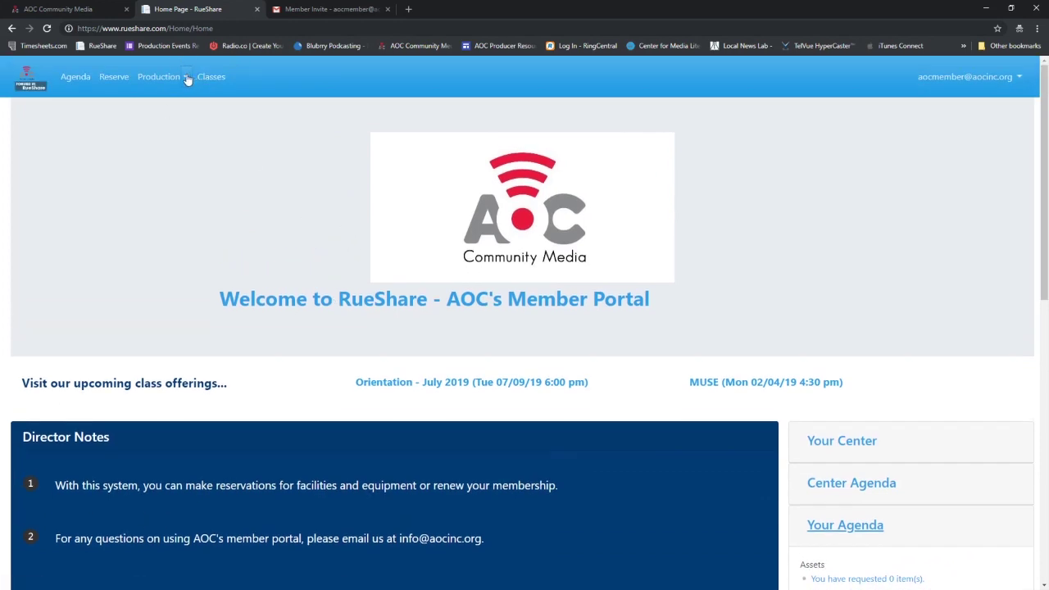
pyautogui.scroll(-6, 197, 377)
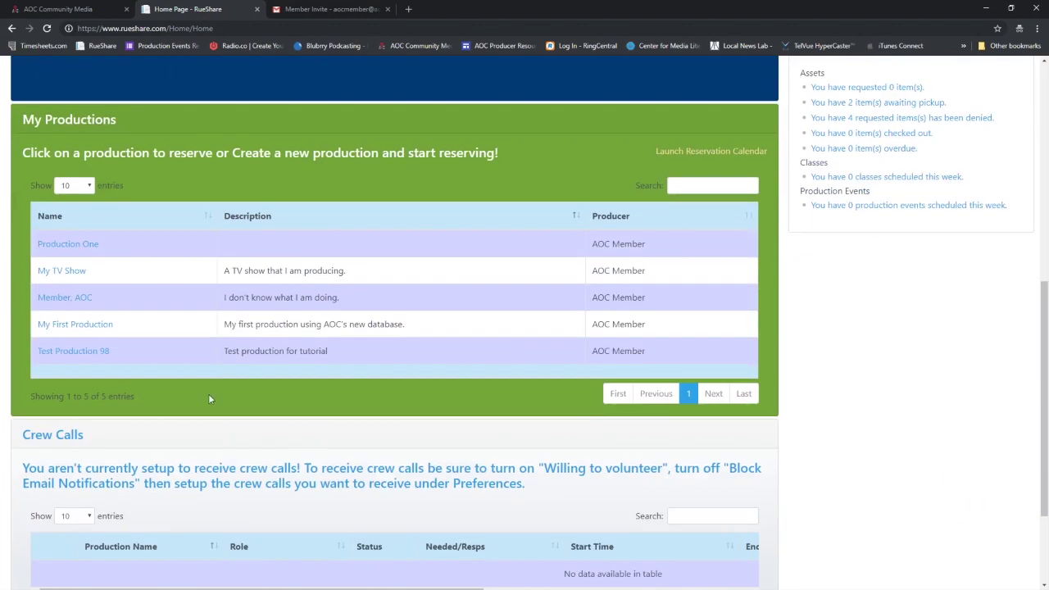
pyautogui.scroll(-2, 222, 322)
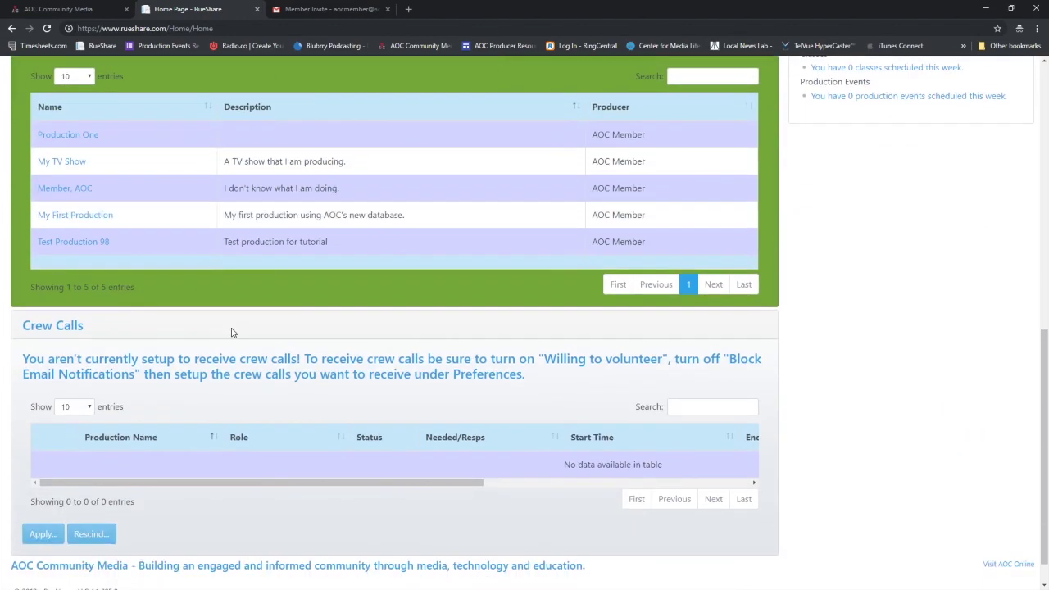
# - Start creating a new production and name it "TV Radio Show"
pyautogui.scroll(7, 231, 327)
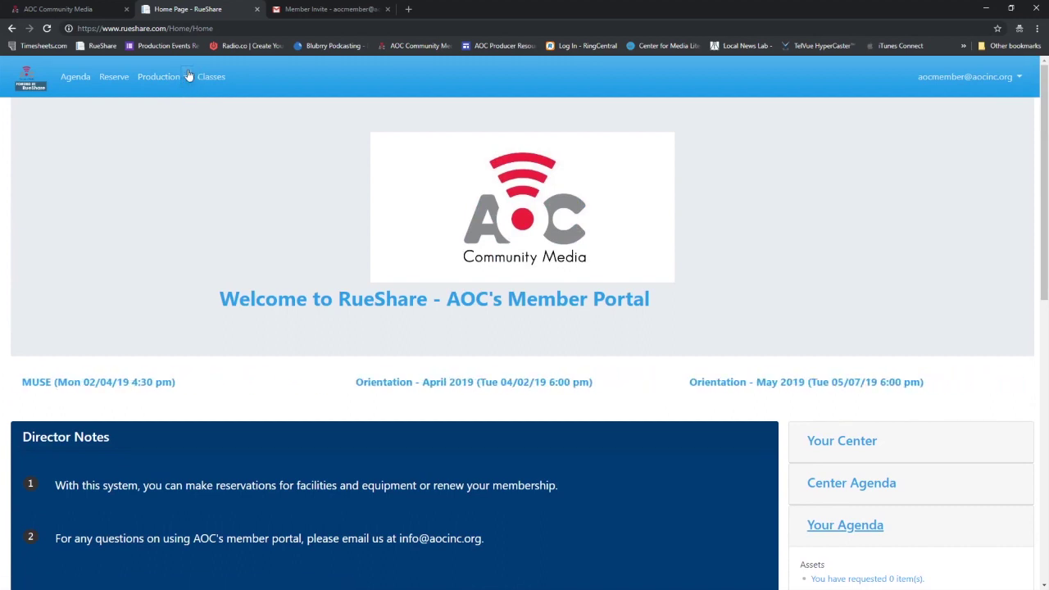
pyautogui.click(185, 77)
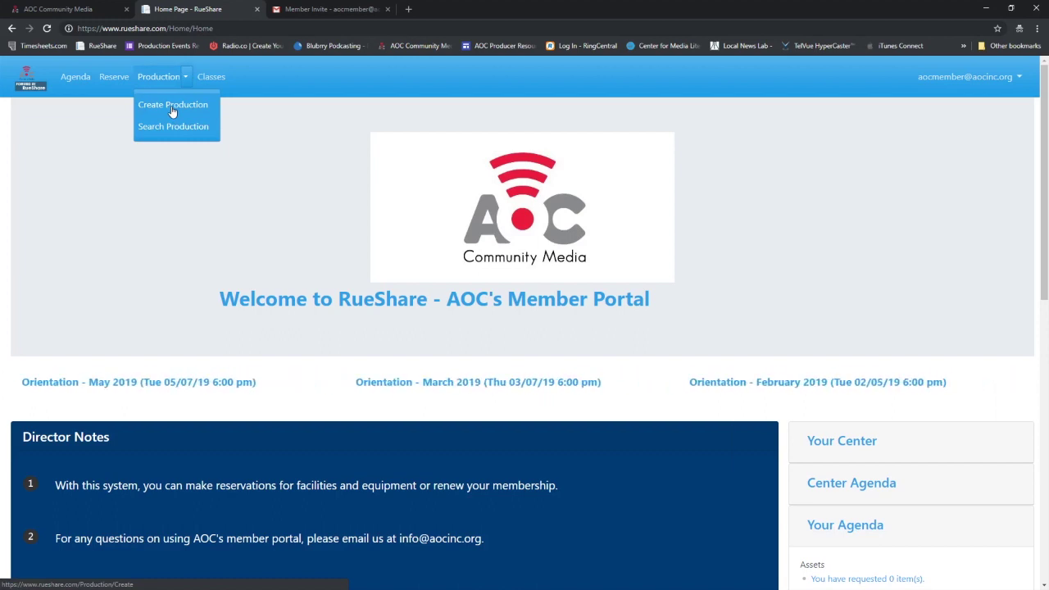
pyautogui.click(173, 112)
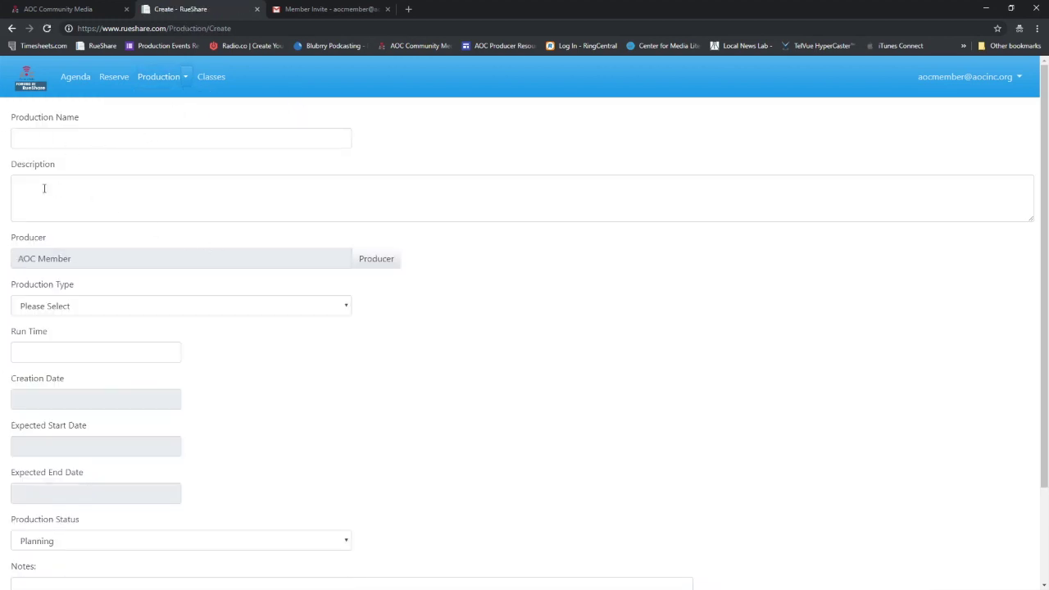
pyautogui.click(69, 135)
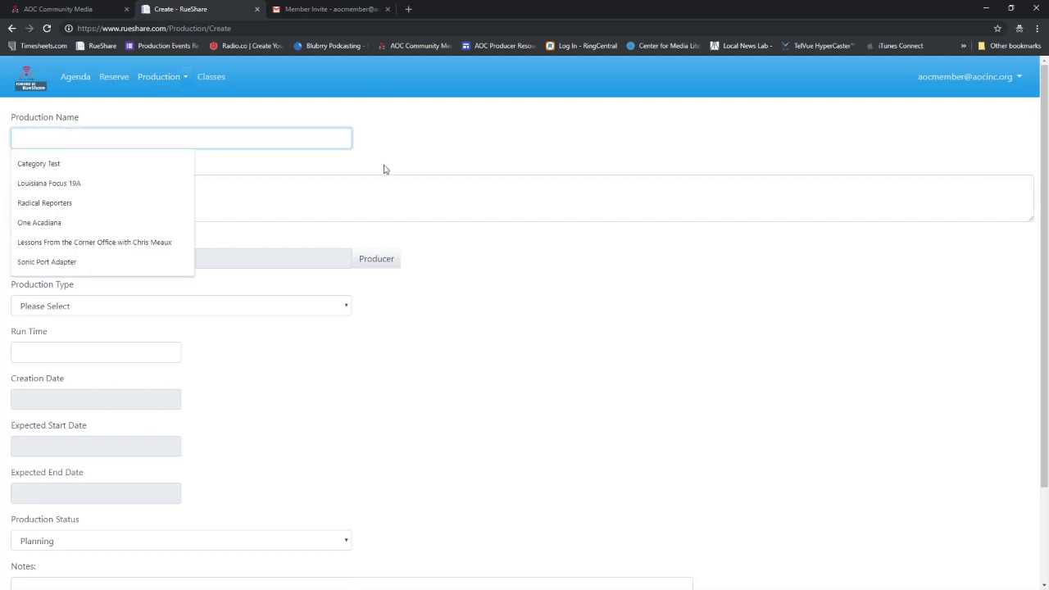
pyautogui.write('T')
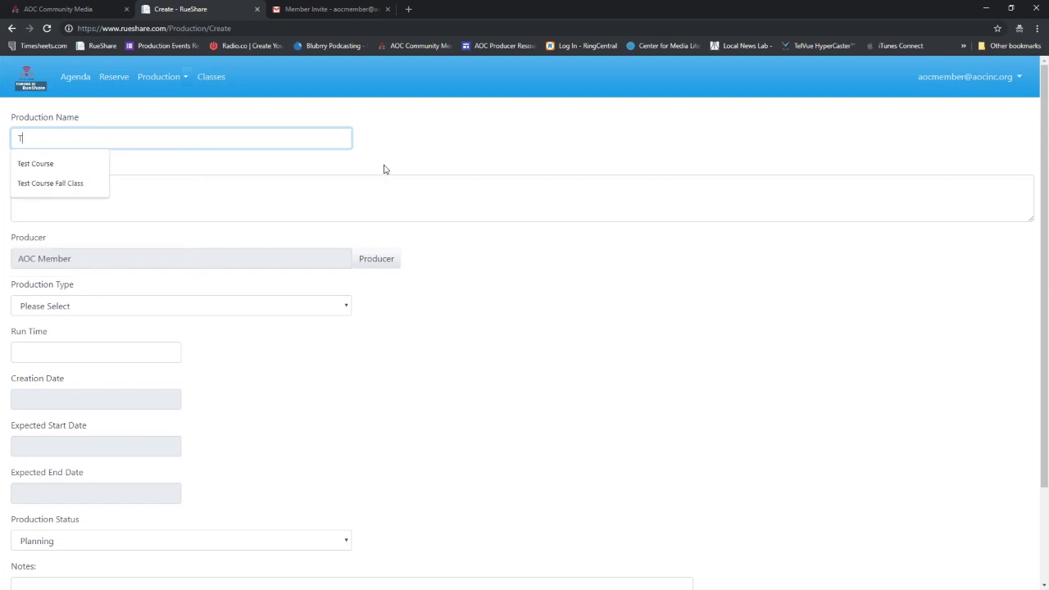
pyautogui.write('V')
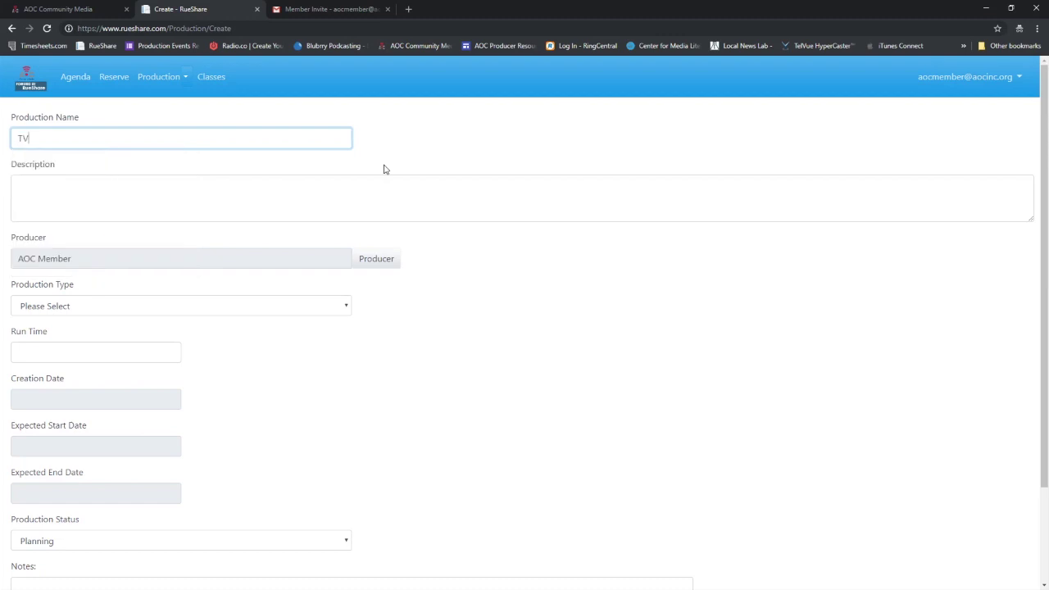
pyautogui.write(' Radio Show')
# - Enter "A show on TV and Radio." as the production's description
pyautogui.click(185, 192)
pyautogui.scroll(-1, 351, 172)
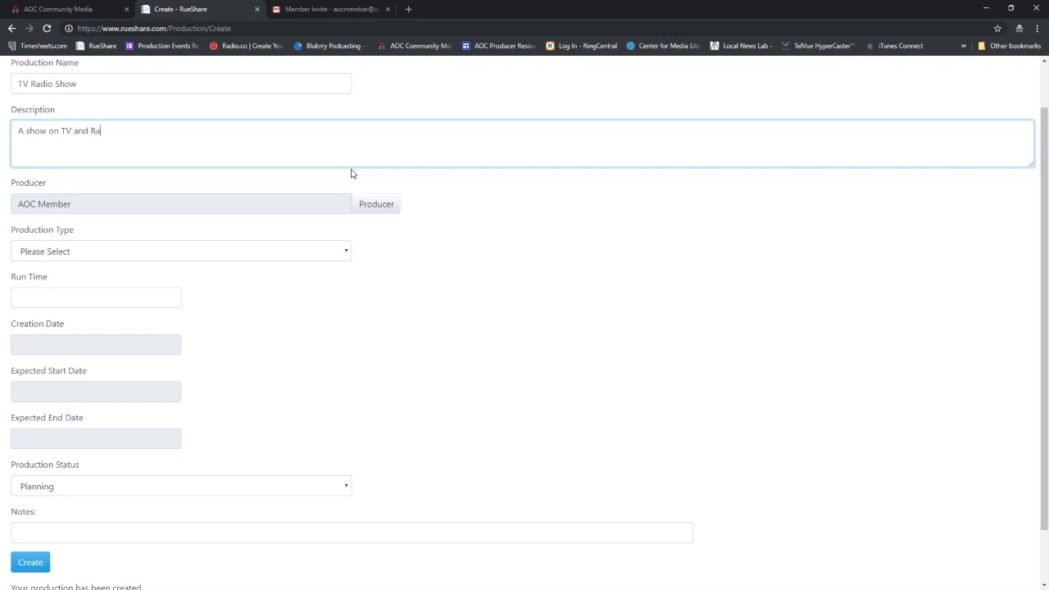
pyautogui.write('dio')
pyautogui.click(78, 82)
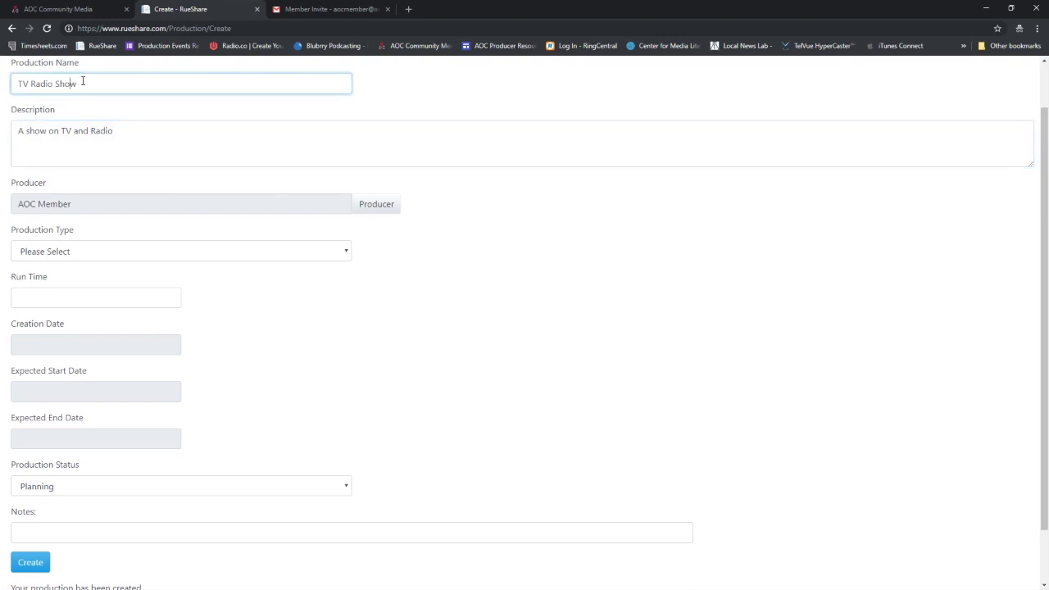
pyautogui.click(101, 137)
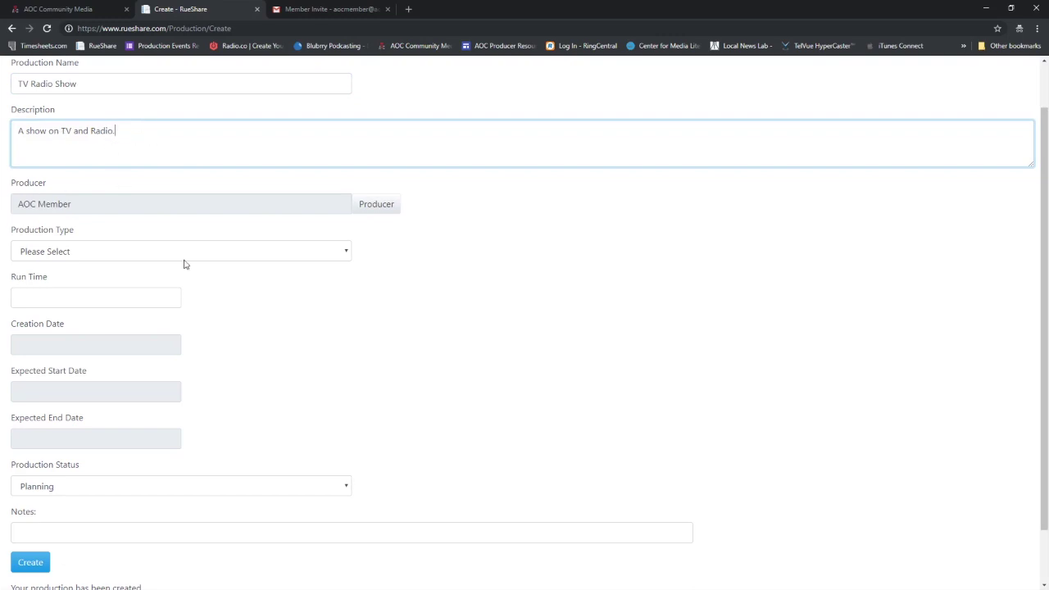
# - Set the production type to Multiple Distribution Channels and create the production
pyautogui.click(108, 257)
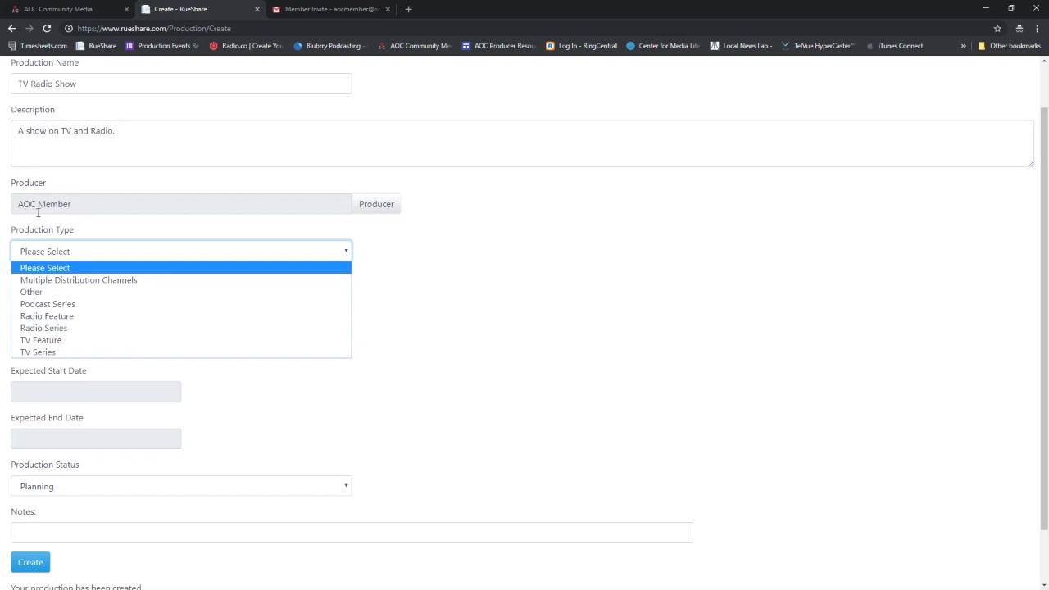
pyautogui.click(133, 279)
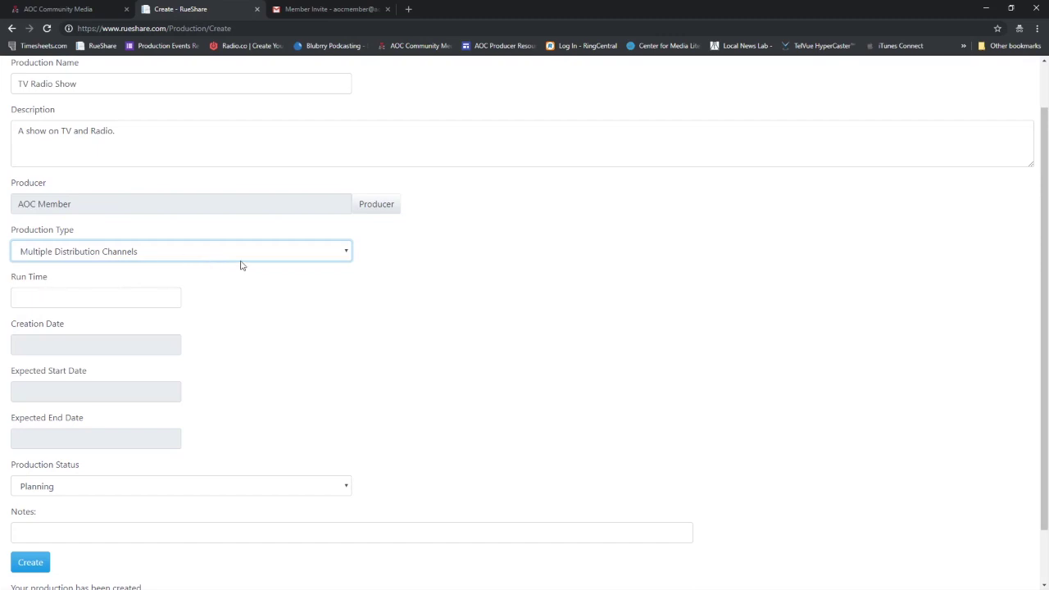
pyautogui.scroll(-2, 320, 344)
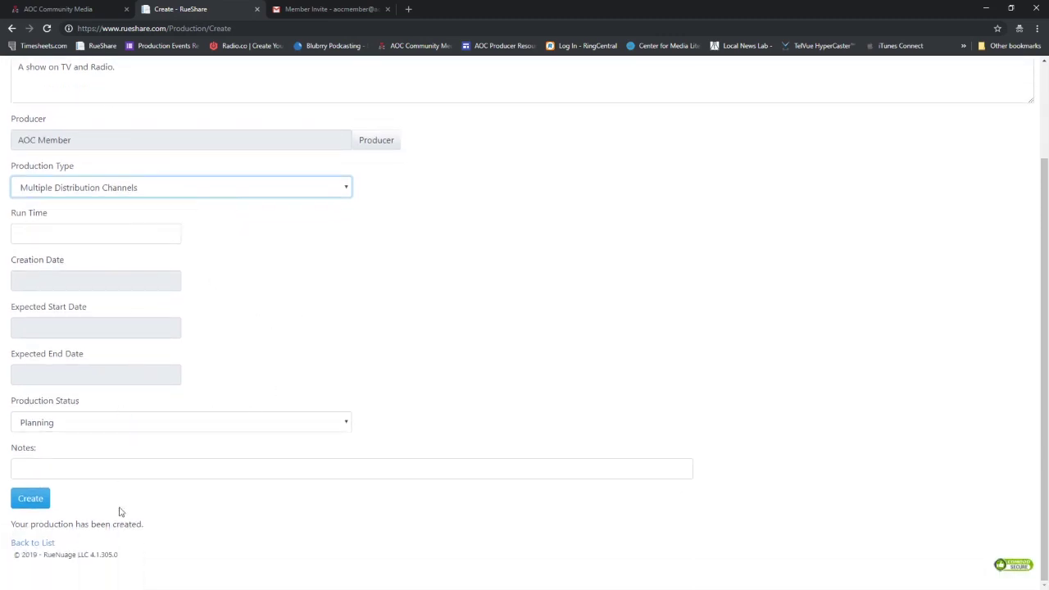
pyautogui.scroll(3, 154, 451)
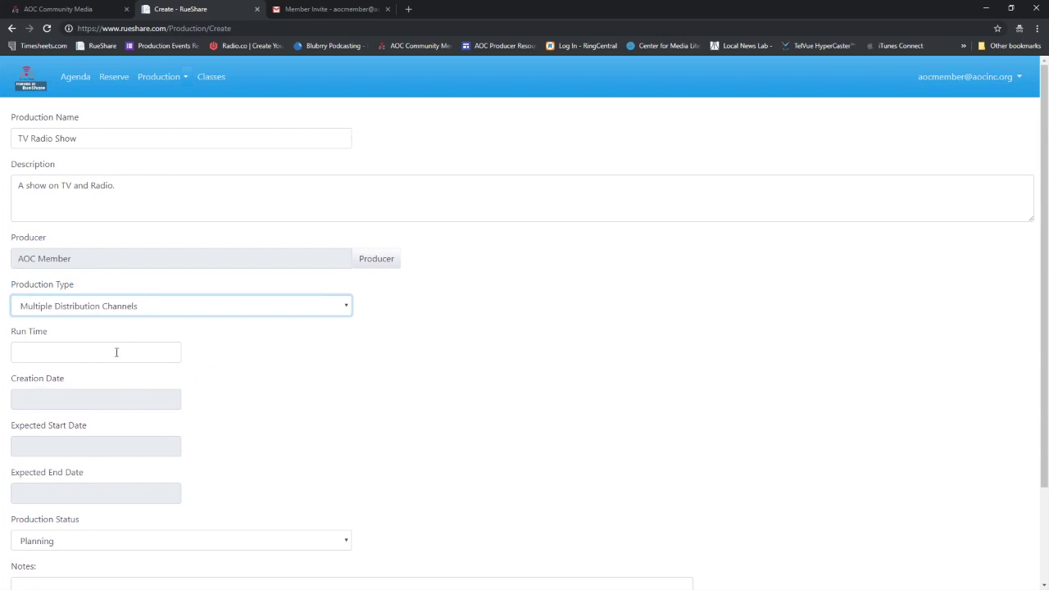
pyautogui.scroll(-3, 98, 340)
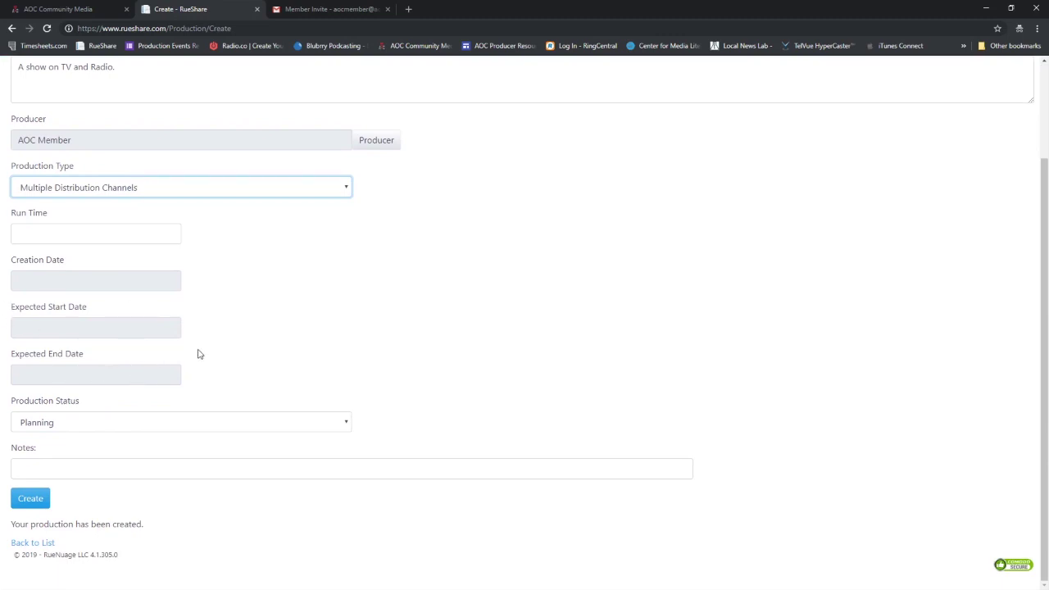
pyautogui.scroll(1, 203, 347)
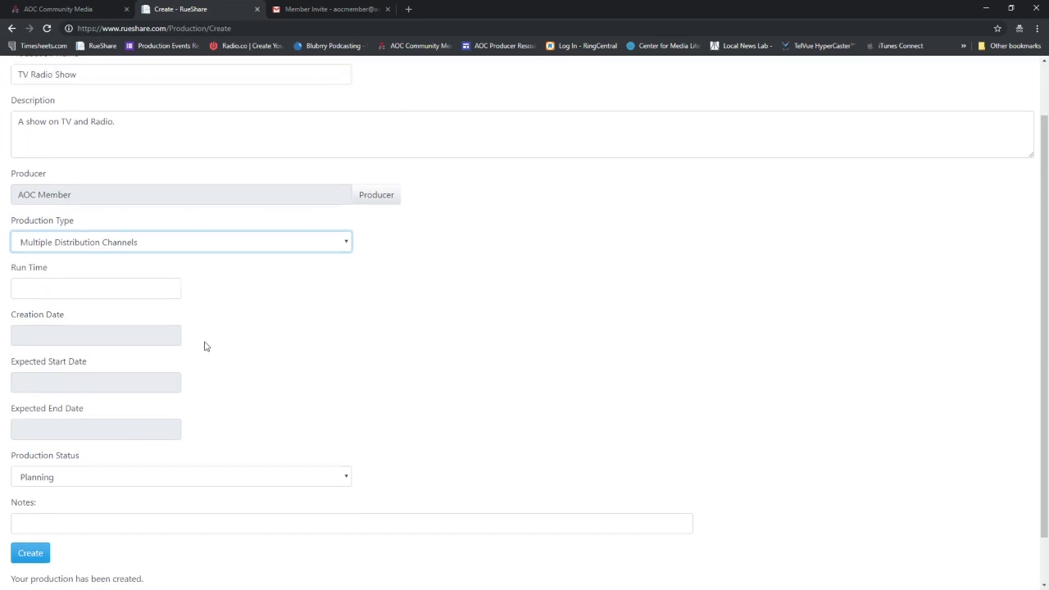
pyautogui.scroll(-1, 203, 347)
pyautogui.scroll(2, 206, 345)
pyautogui.scroll(-2, 205, 346)
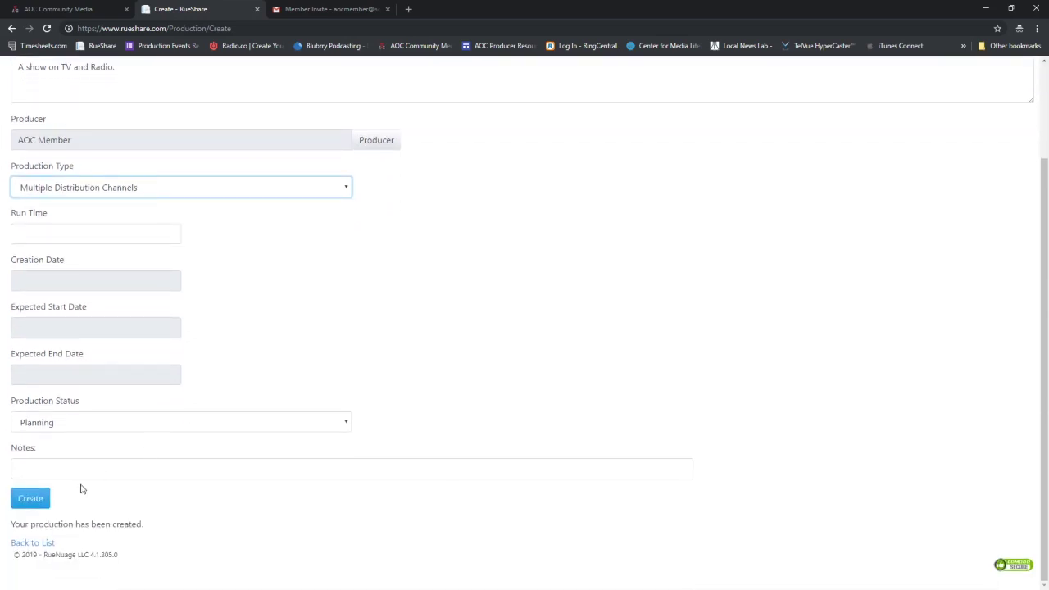
pyautogui.click(28, 501)
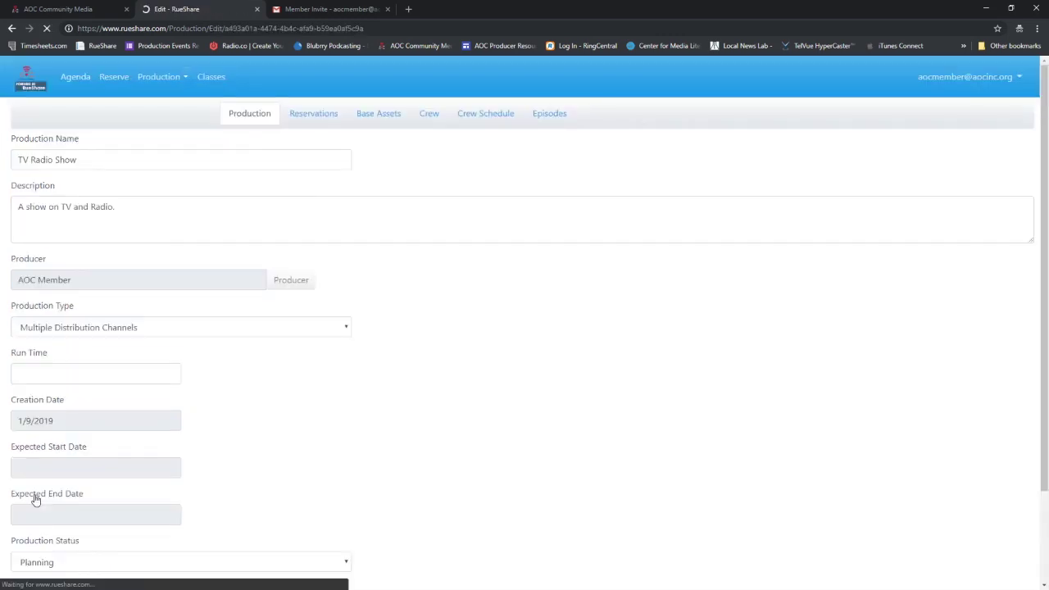
# - Review the TV Radio Show production's details and save the production
pyautogui.scroll(-2, 229, 260)
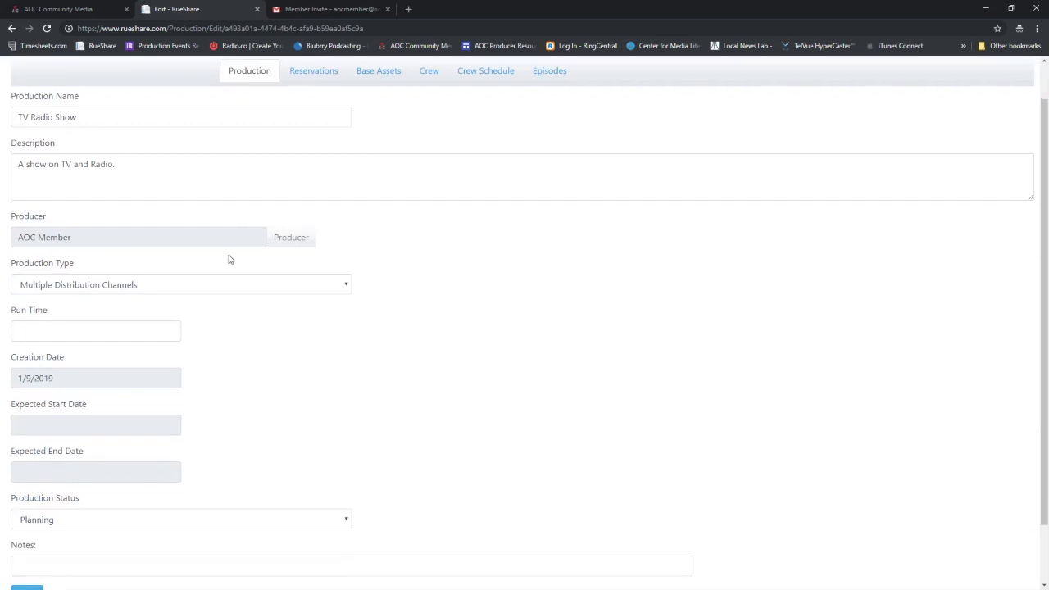
pyautogui.scroll(1, 206, 397)
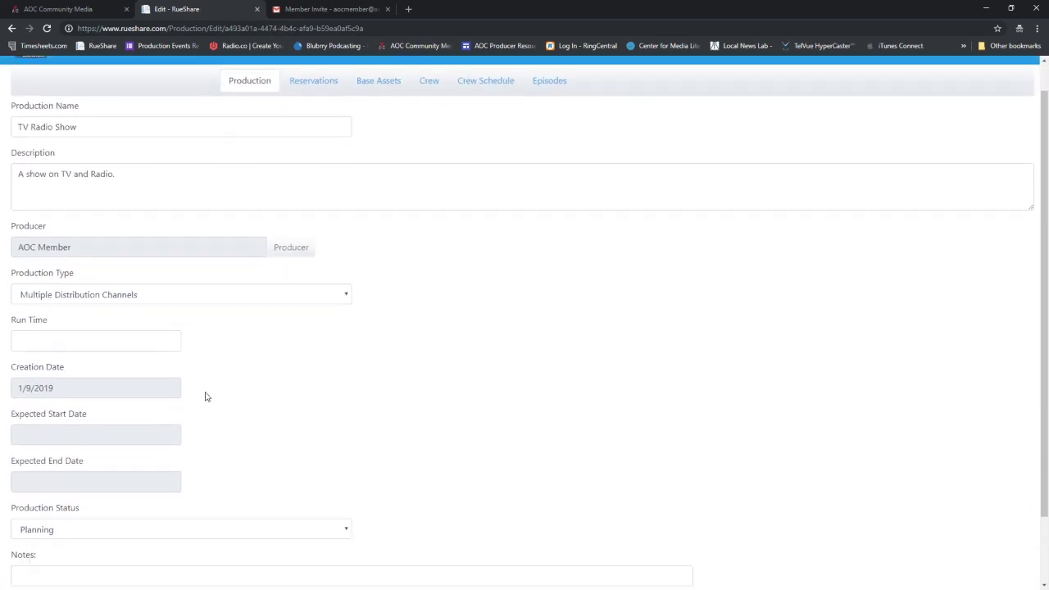
pyautogui.scroll(-1, 204, 395)
pyautogui.click(27, 526)
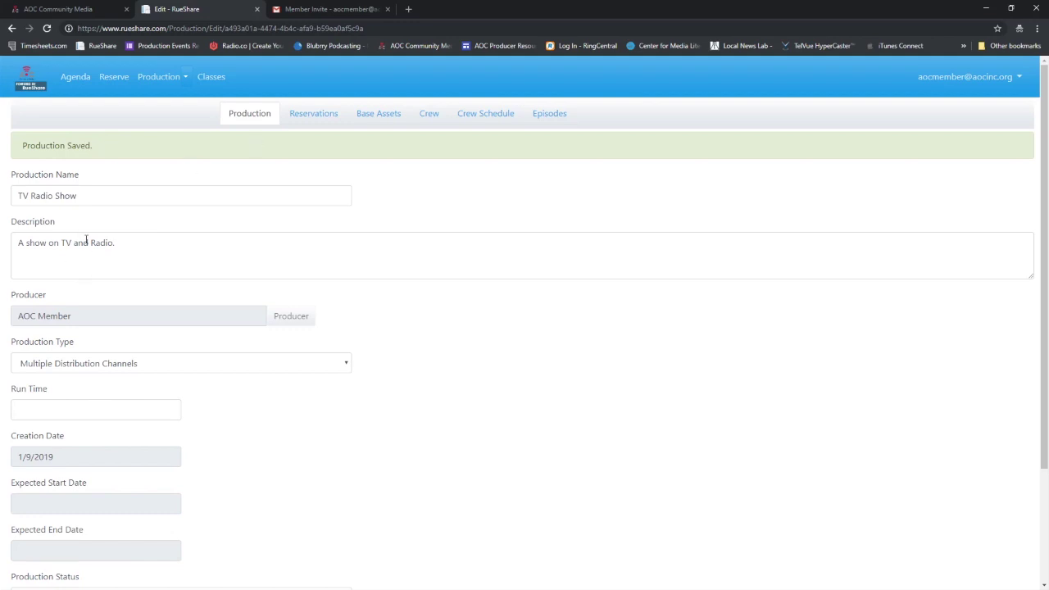
# - View the production's Reservations, and open the asset search for adding a base asset
pyautogui.scroll(-3, 86, 240)
pyautogui.scroll(2, 160, 491)
pyautogui.click(307, 117)
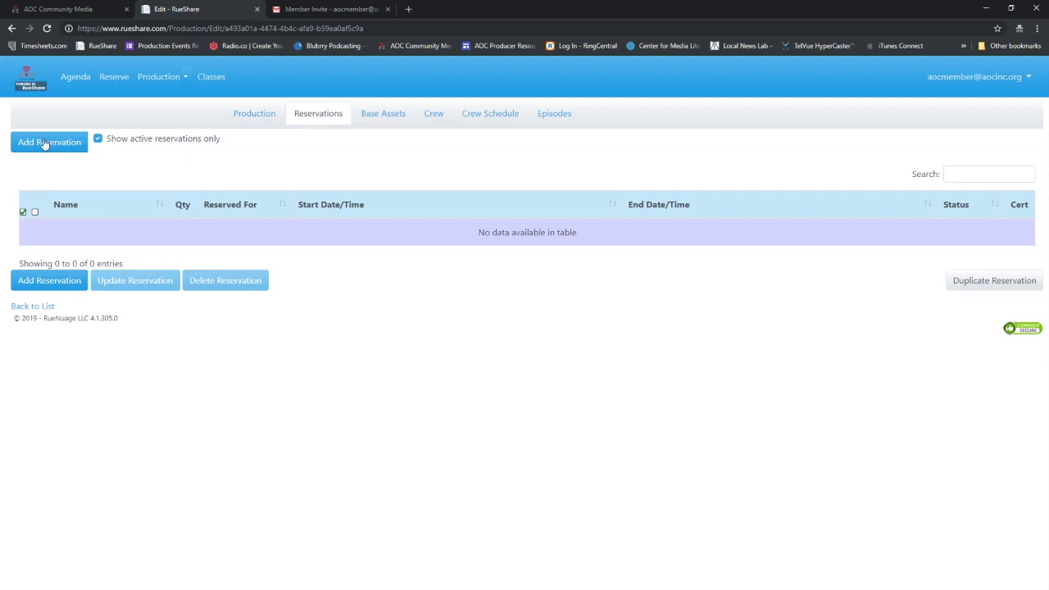
pyautogui.click(386, 120)
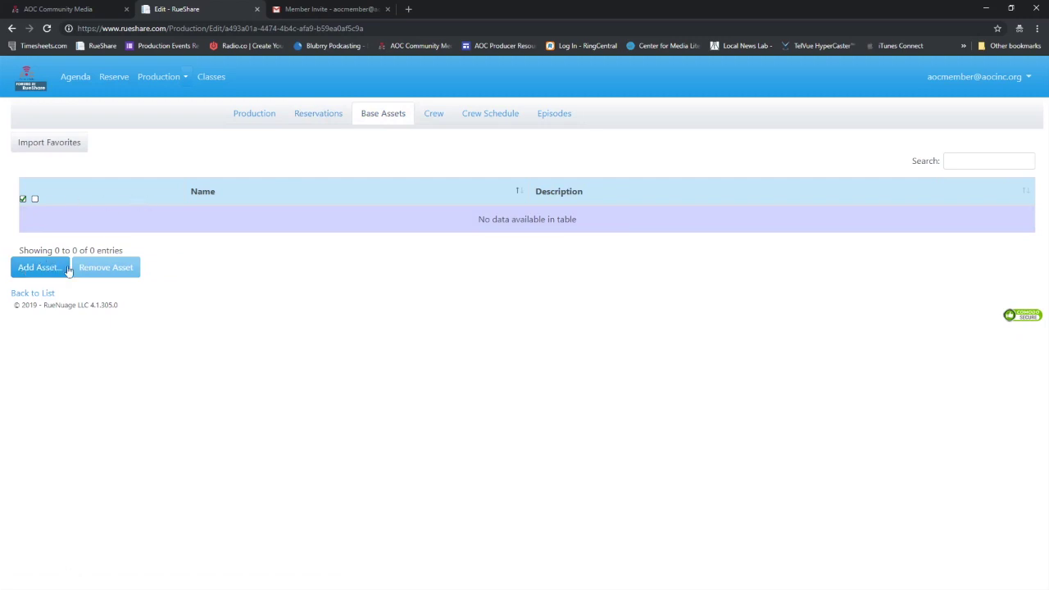
pyautogui.click(43, 268)
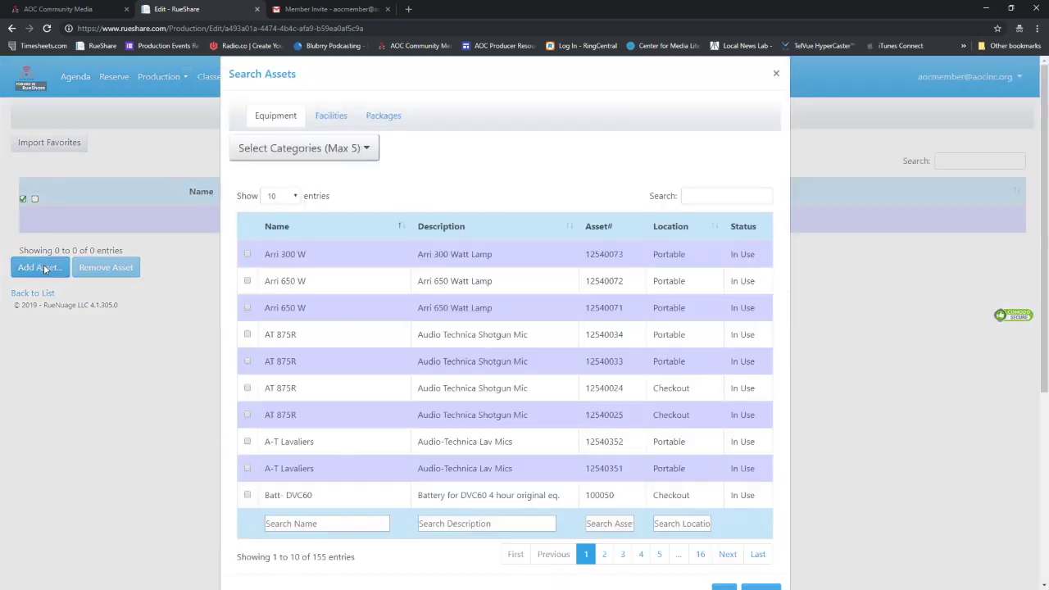
# - Look through the Equipment, Facilities and Packages listings in the asset search to compare the kinds of assets offered
pyautogui.click(706, 198)
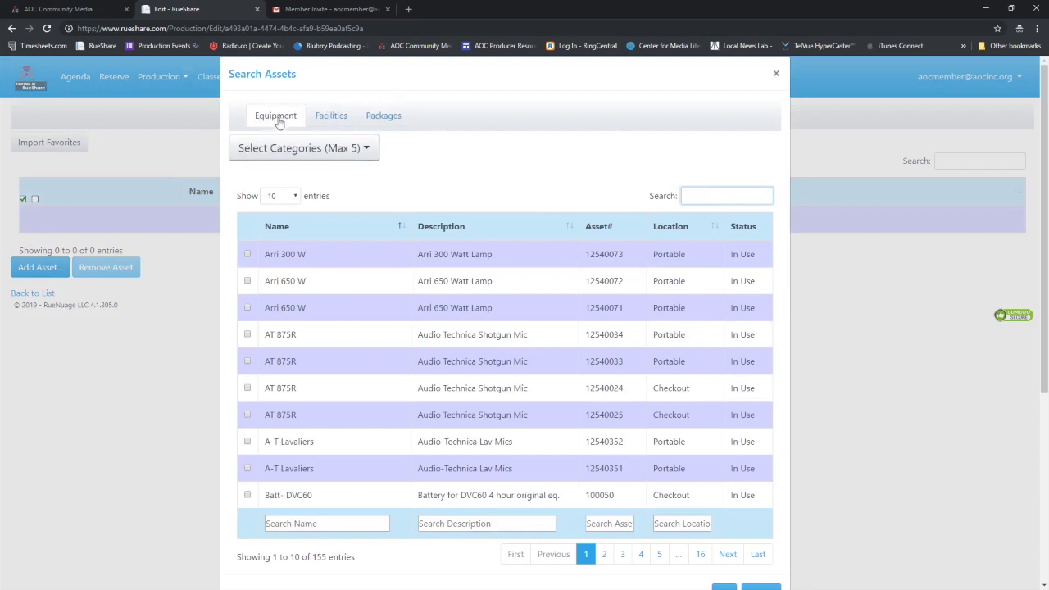
pyautogui.click(331, 117)
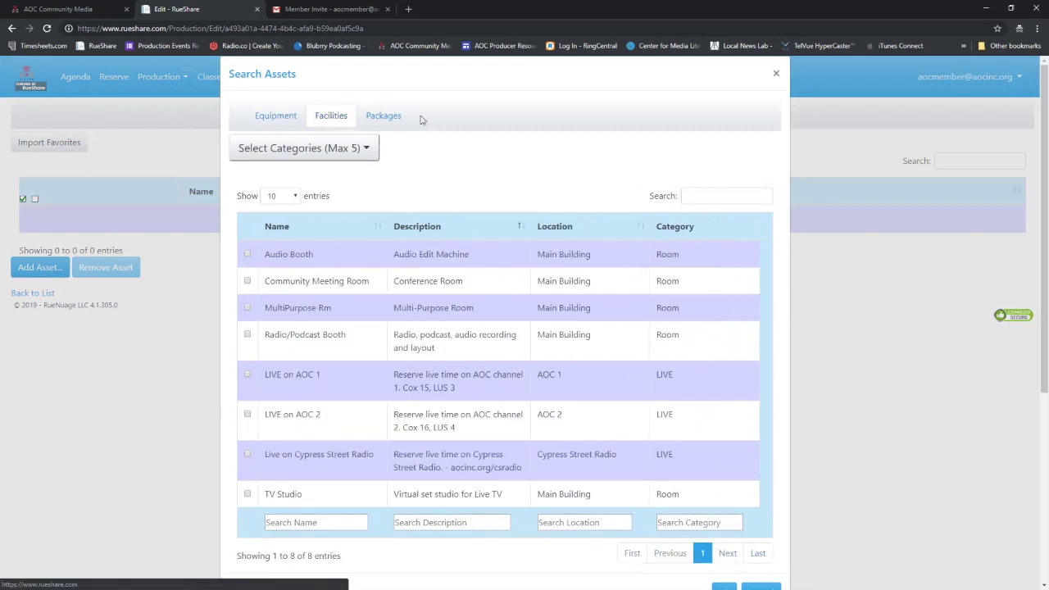
pyautogui.click(397, 116)
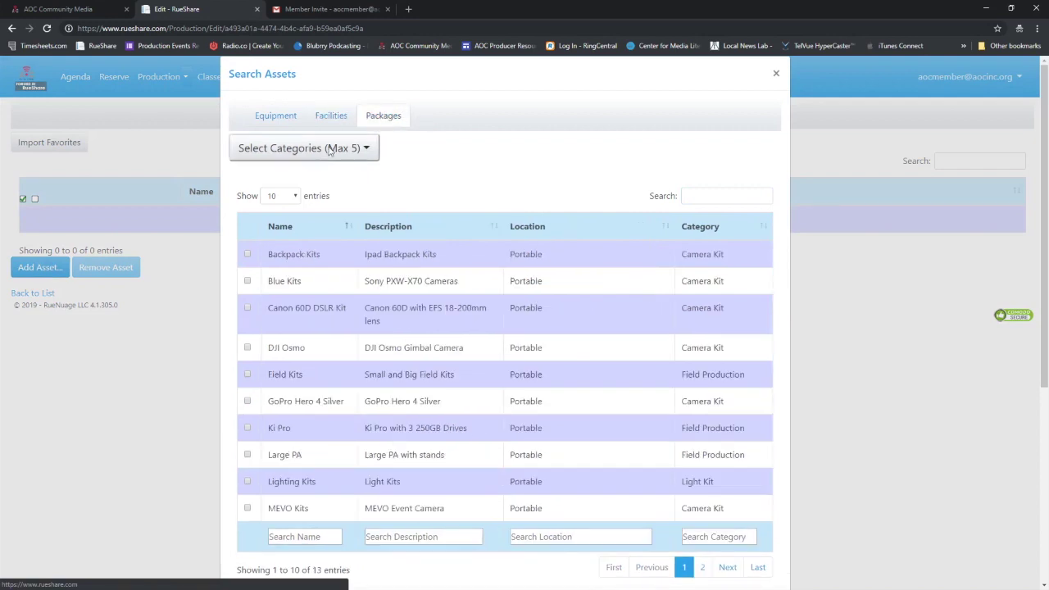
pyautogui.click(283, 121)
pyautogui.click(333, 122)
pyautogui.click(373, 121)
pyautogui.click(328, 120)
pyautogui.click(272, 121)
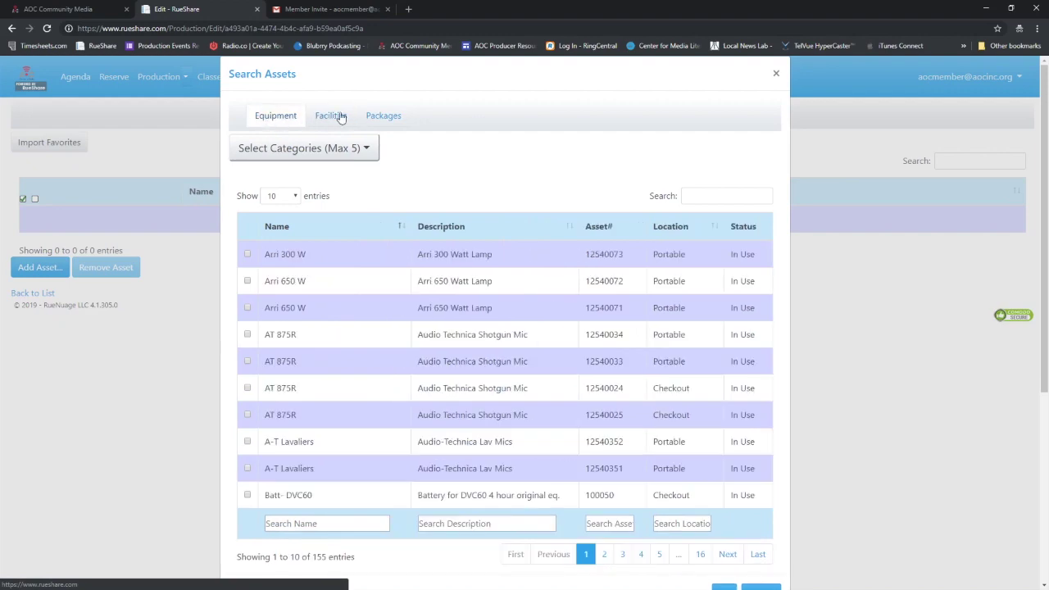
pyautogui.click(335, 117)
pyautogui.click(382, 119)
pyautogui.click(332, 122)
pyautogui.click(283, 120)
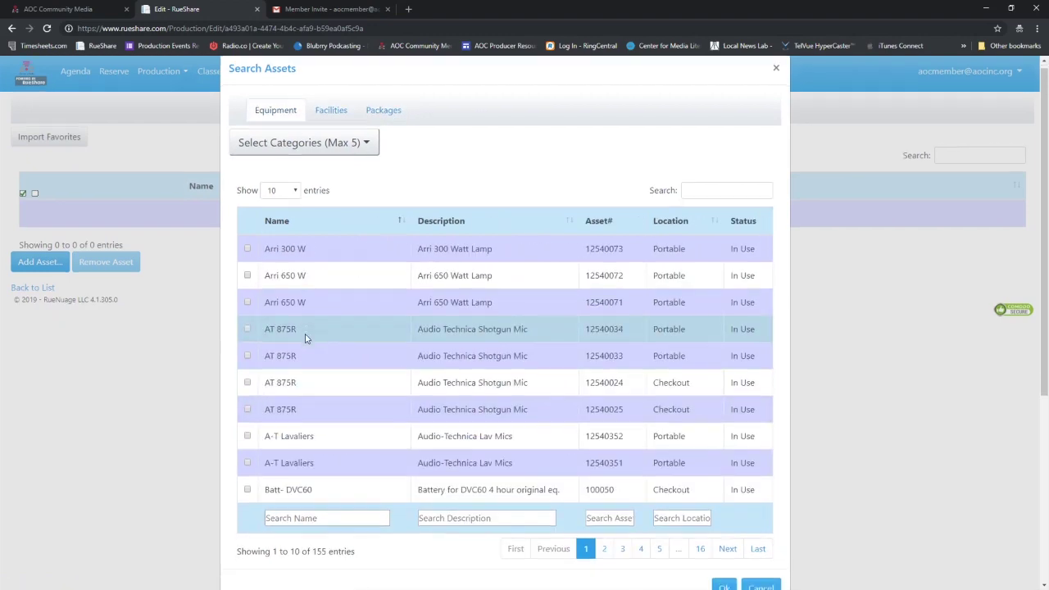
# - Examine the individual equipment items, the rooms and live channels under Facilities, and the kits under Packages
pyautogui.scroll(-3, 315, 385)
pyautogui.scroll(3, 318, 405)
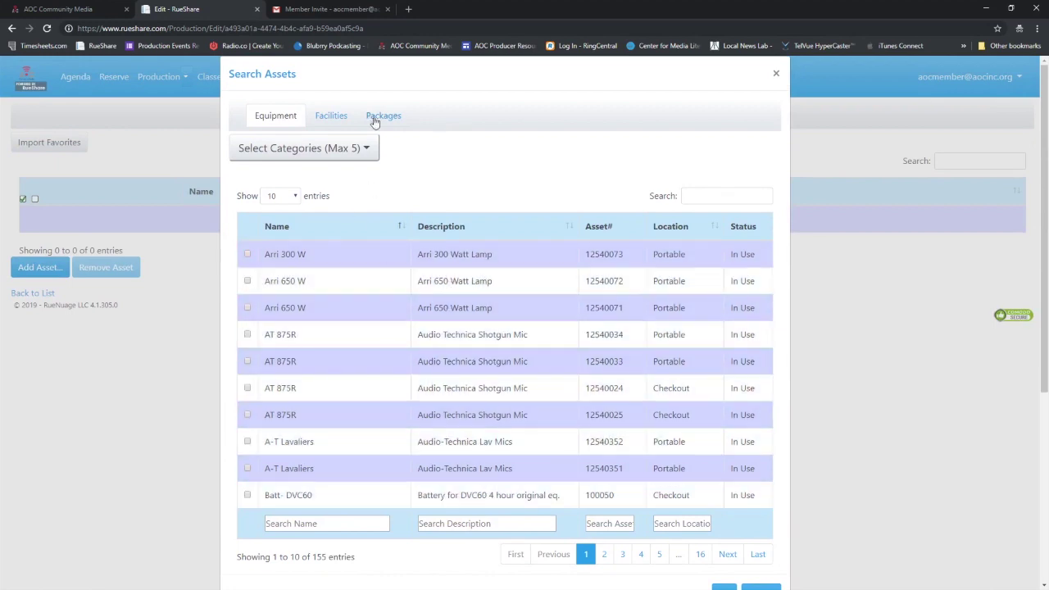
pyautogui.click(332, 116)
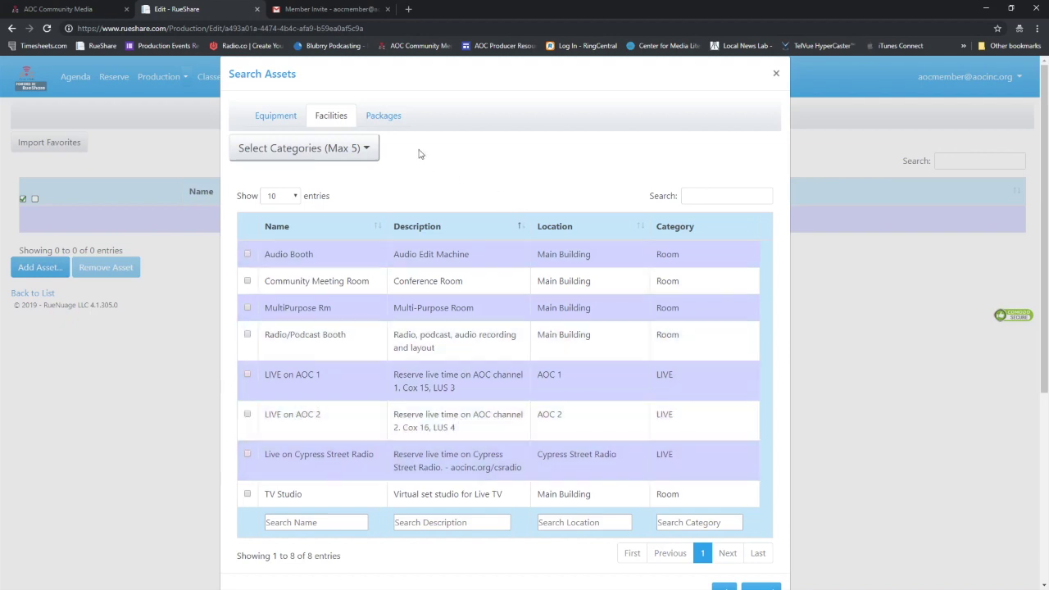
pyautogui.click(381, 117)
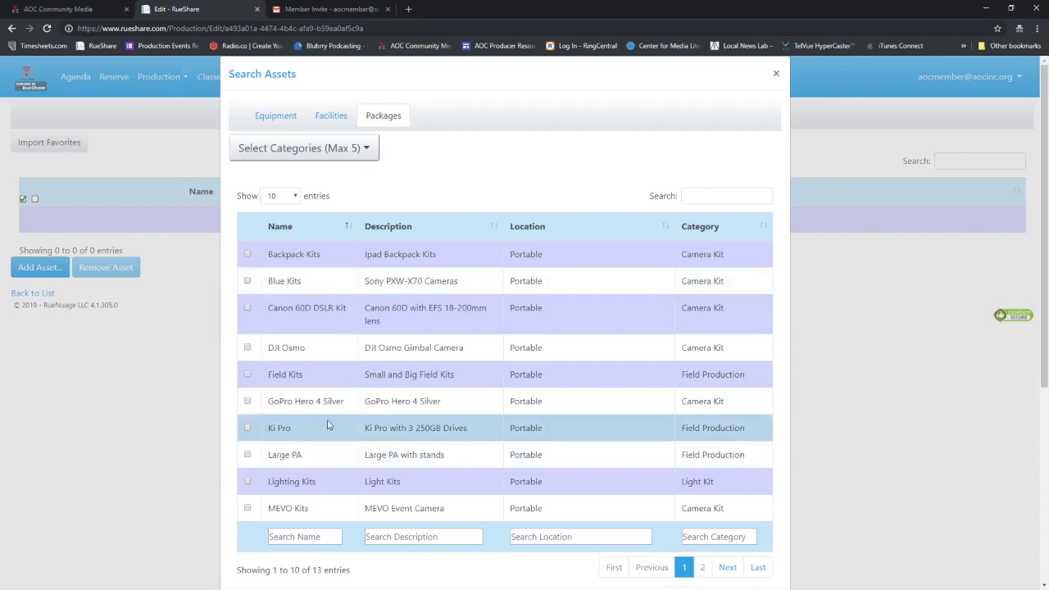
pyautogui.click(279, 120)
pyautogui.click(331, 118)
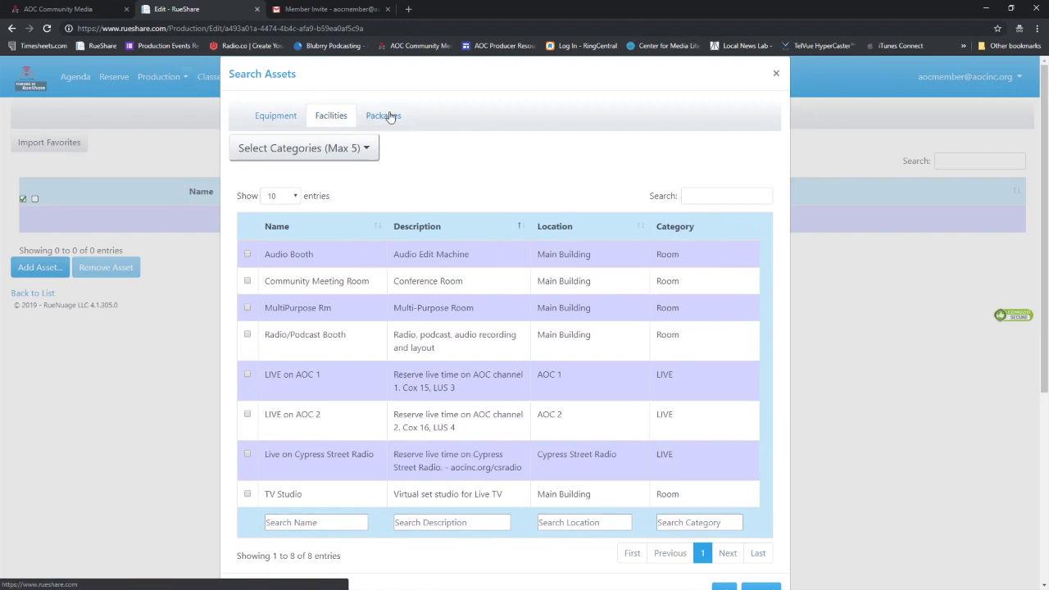
pyautogui.click(387, 116)
pyautogui.click(320, 116)
pyautogui.click(275, 116)
pyautogui.click(383, 117)
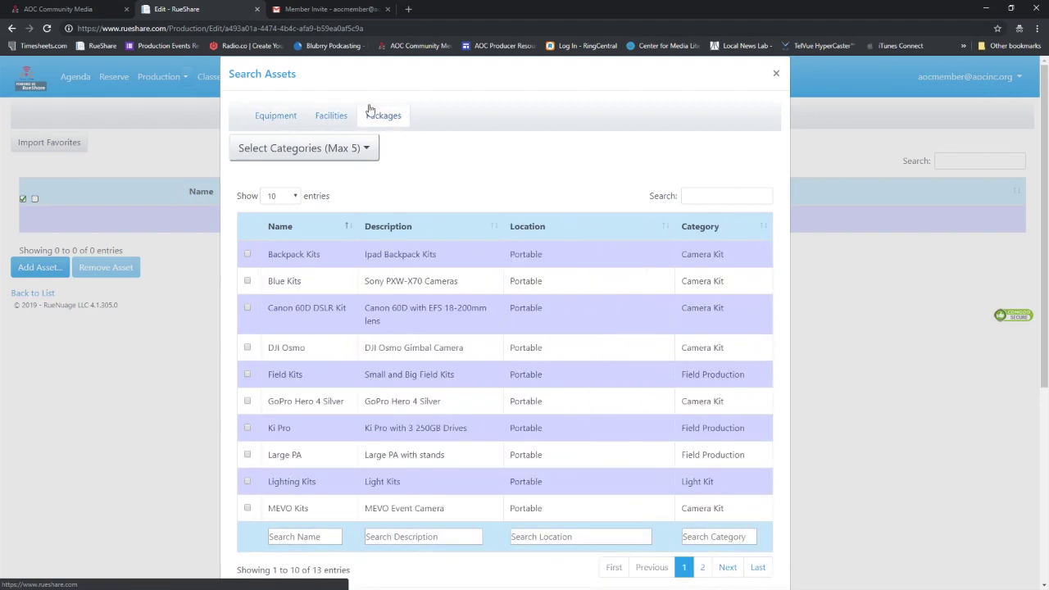
pyautogui.click(275, 118)
pyautogui.click(331, 117)
pyautogui.click(381, 118)
pyautogui.click(331, 116)
pyautogui.click(275, 117)
# - Add the Blue Kits package with Sony PXW-X70 cameras to the production's base assets
pyautogui.click(389, 119)
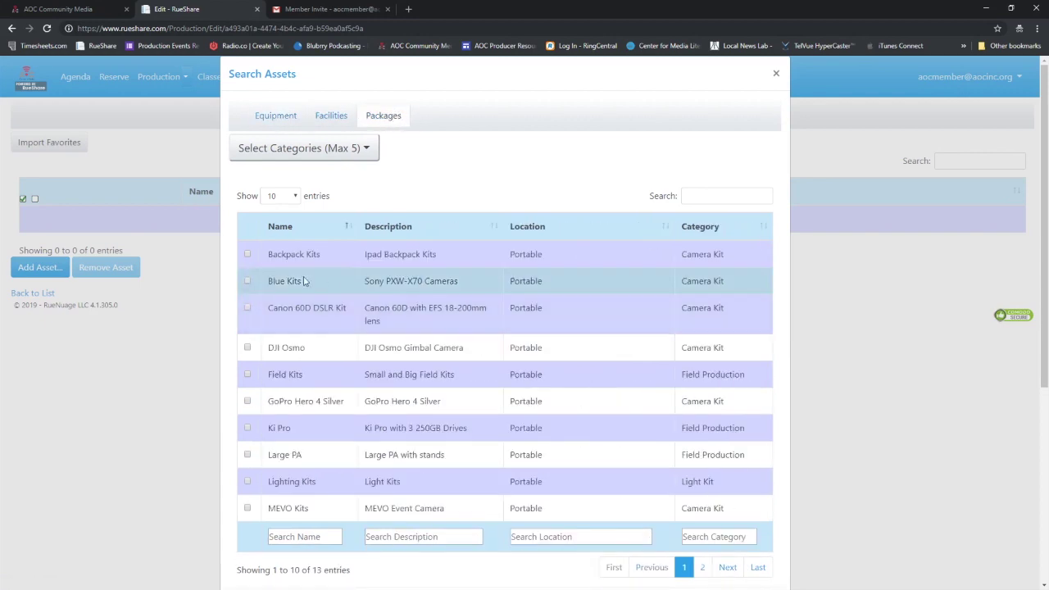
pyautogui.click(248, 281)
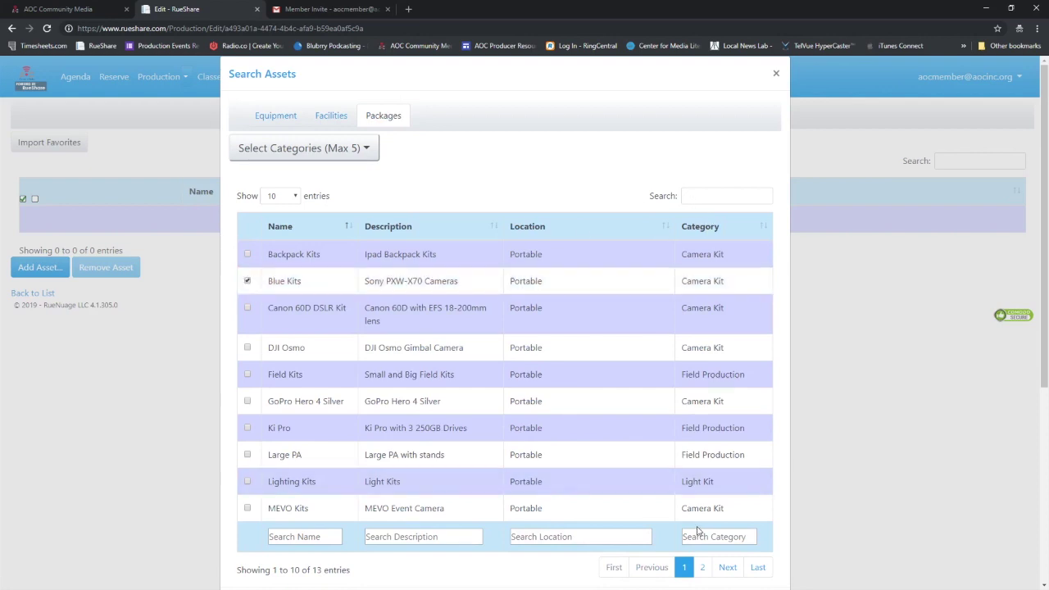
pyautogui.scroll(-2, 628, 470)
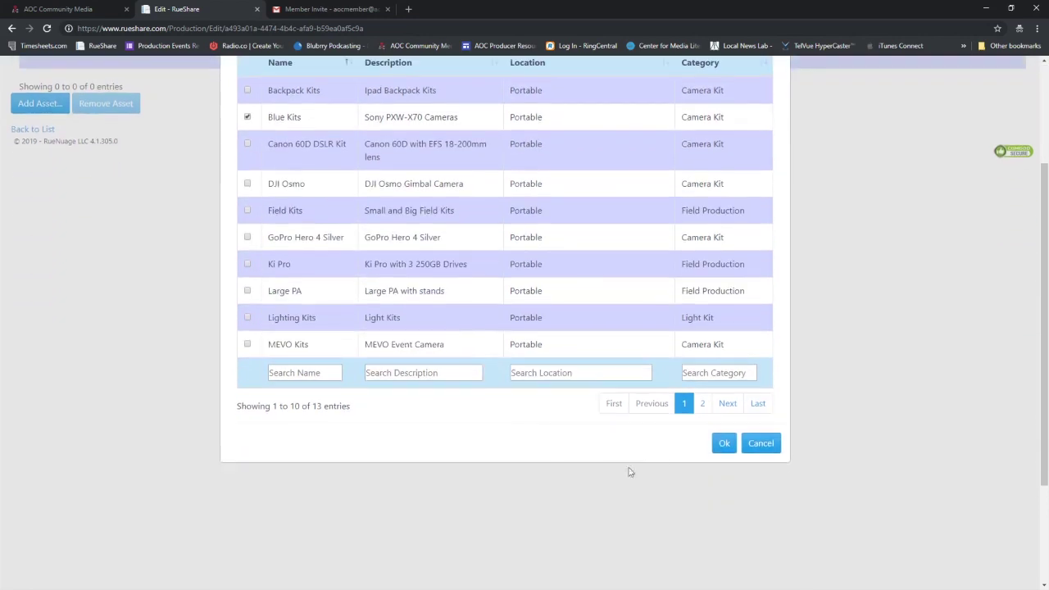
pyautogui.click(725, 443)
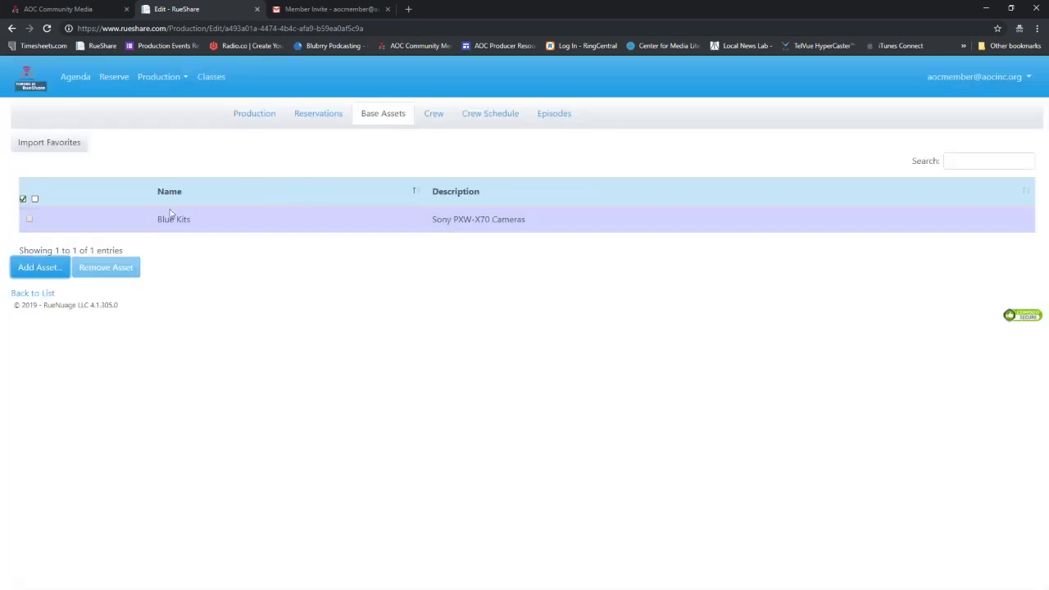
# - Search the equipment for "tripod" and add the Varizoom Tripod for Orange and Blue Kits to the base assets
pyautogui.click(39, 267)
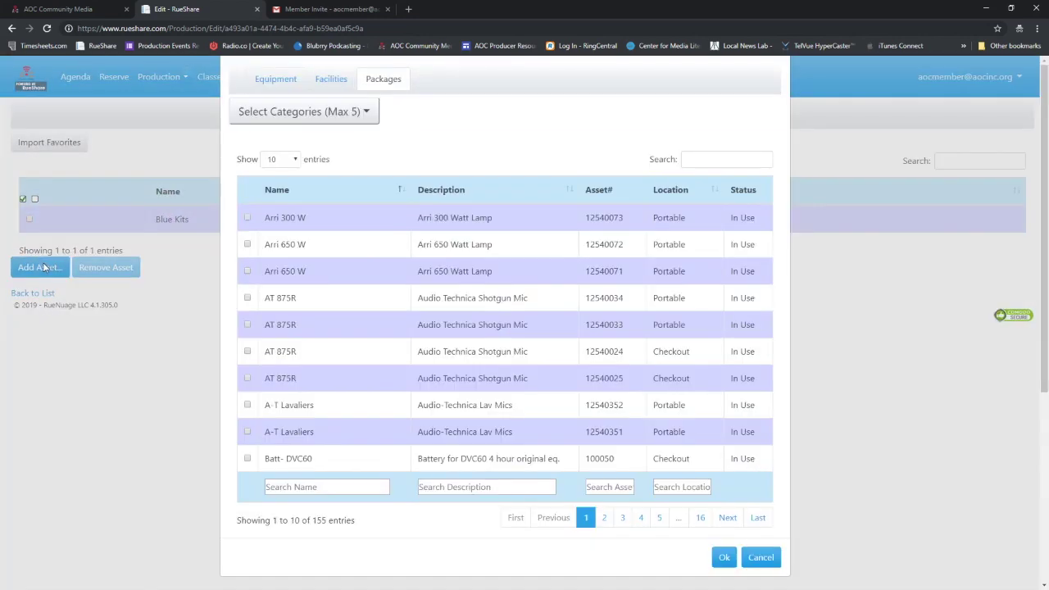
pyautogui.click(269, 82)
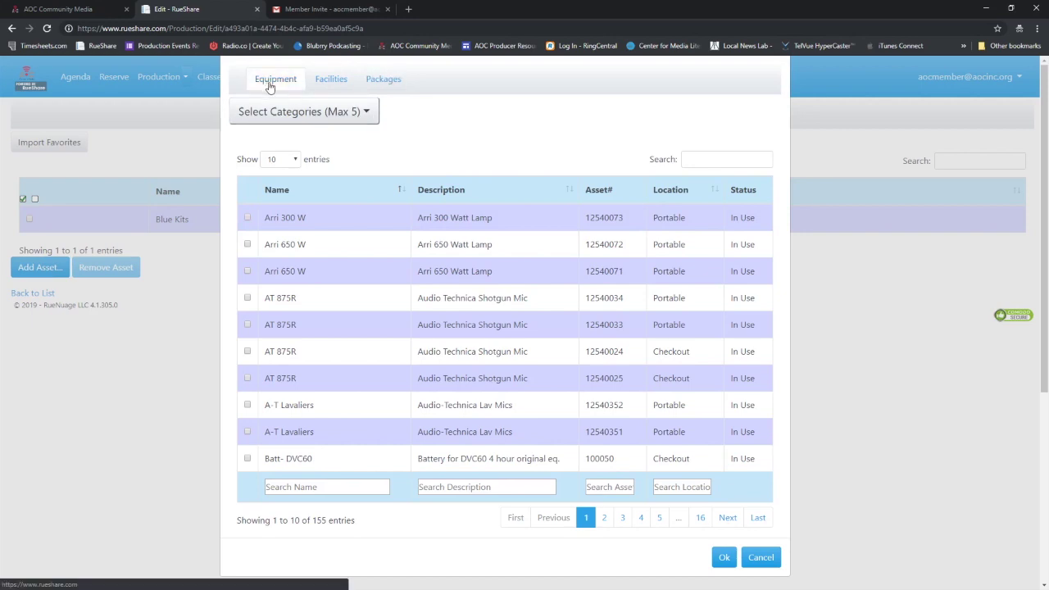
pyautogui.click(704, 161)
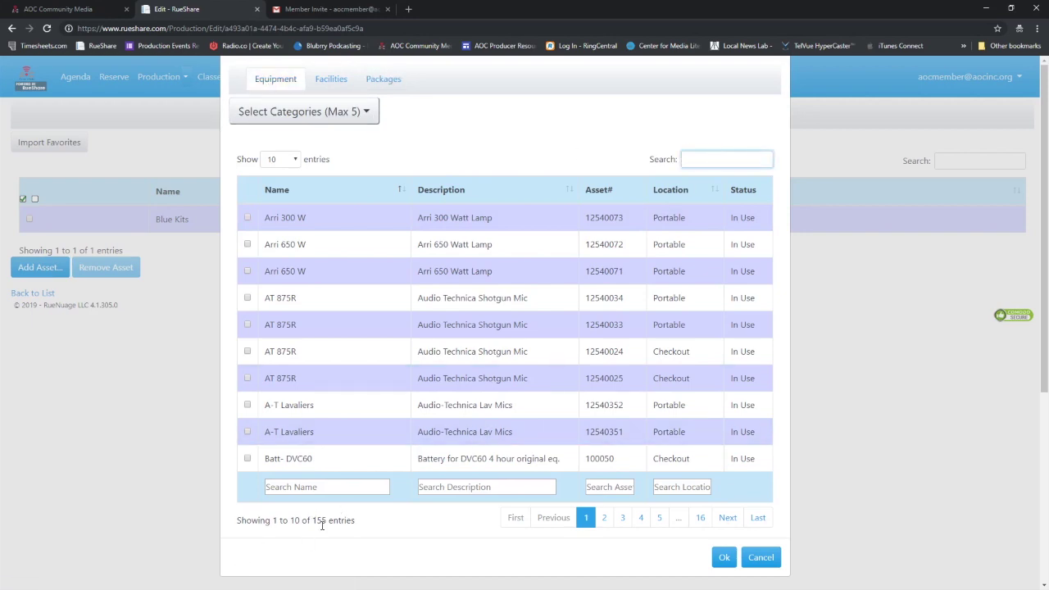
pyautogui.moveTo(317, 523); pyautogui.dragTo(320, 523)
pyautogui.scroll(-1, 604, 400)
pyautogui.scroll(1, 530, 363)
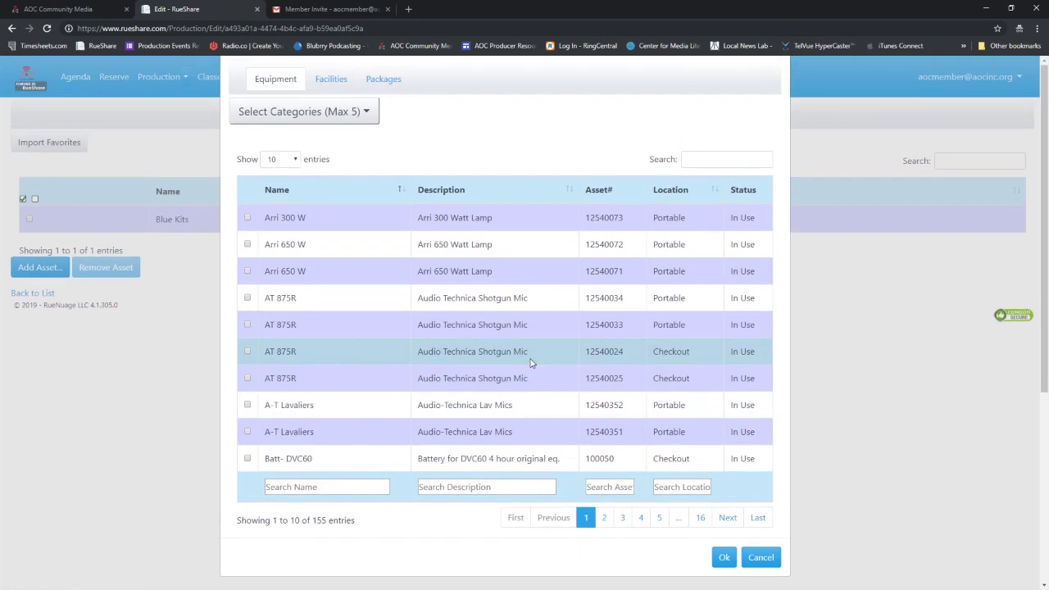
pyautogui.click(732, 162)
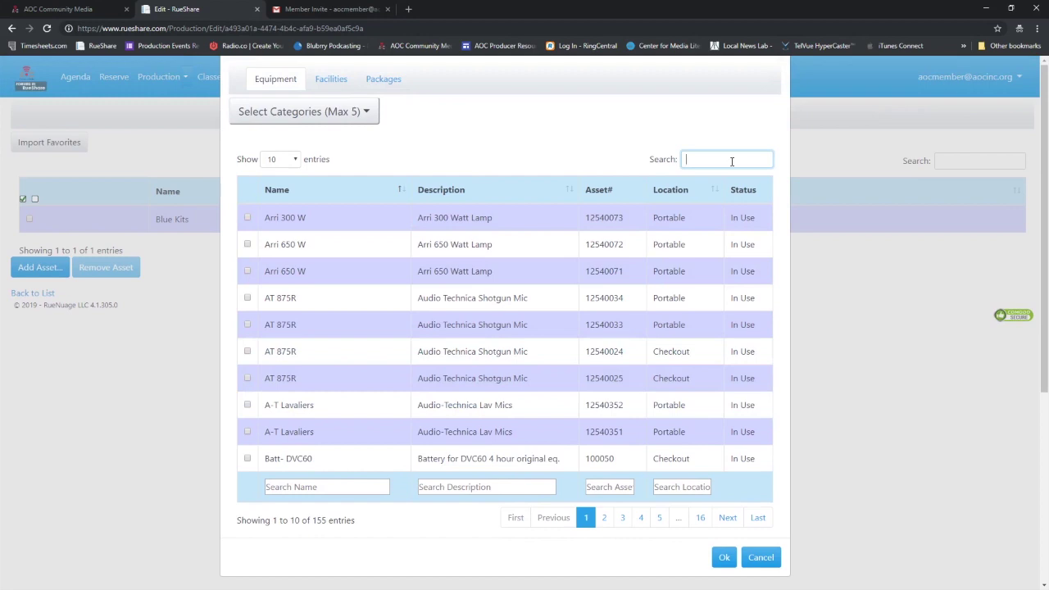
pyautogui.write('tripod')
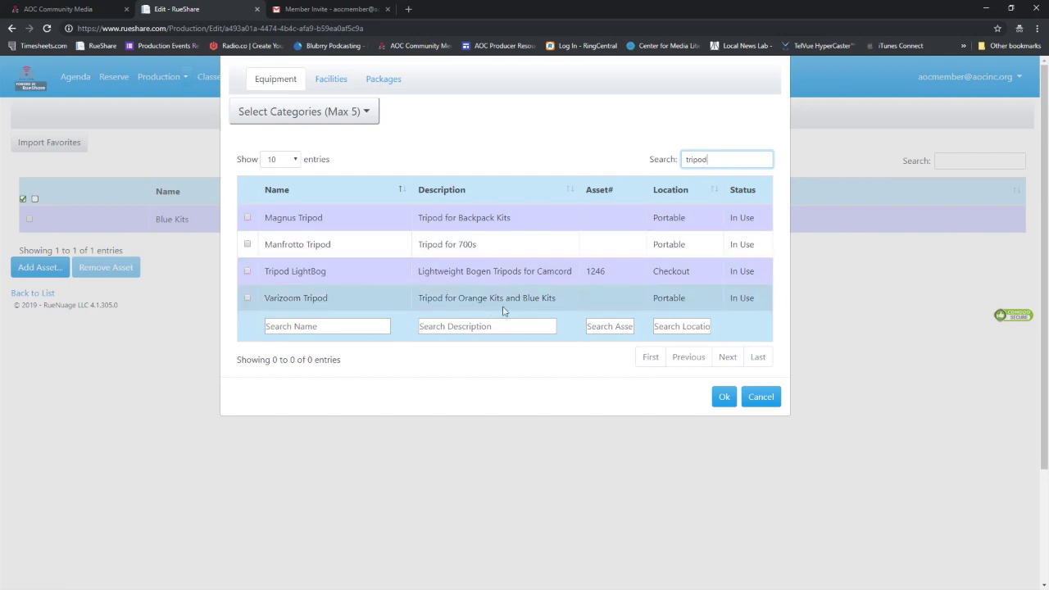
pyautogui.click(247, 301)
pyautogui.click(724, 397)
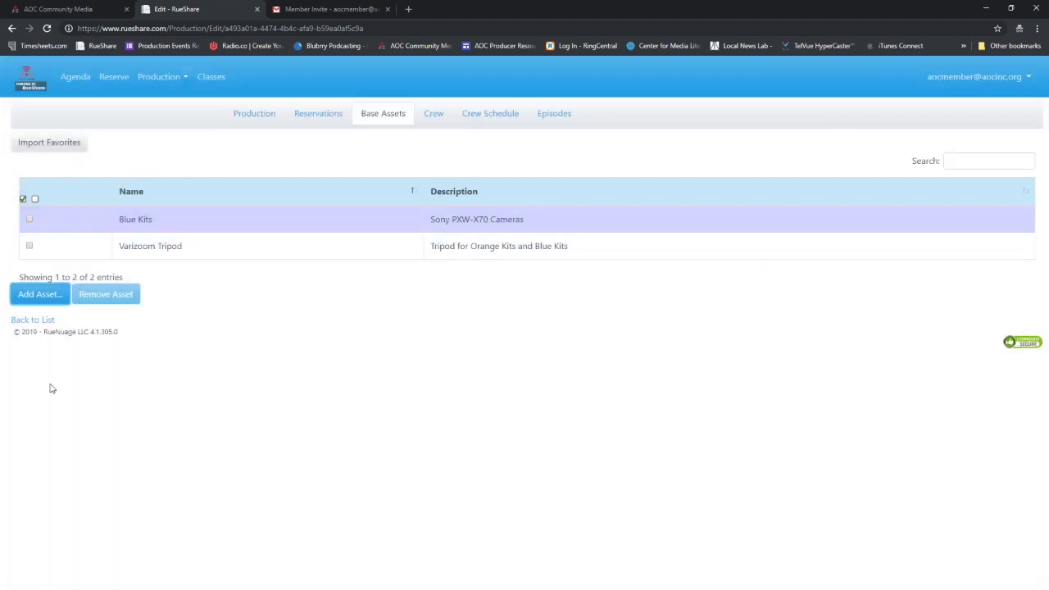
# - Look over the available facilities, then search the equipment for "computer" and add iMac - Beach to the base assets
pyautogui.click(41, 295)
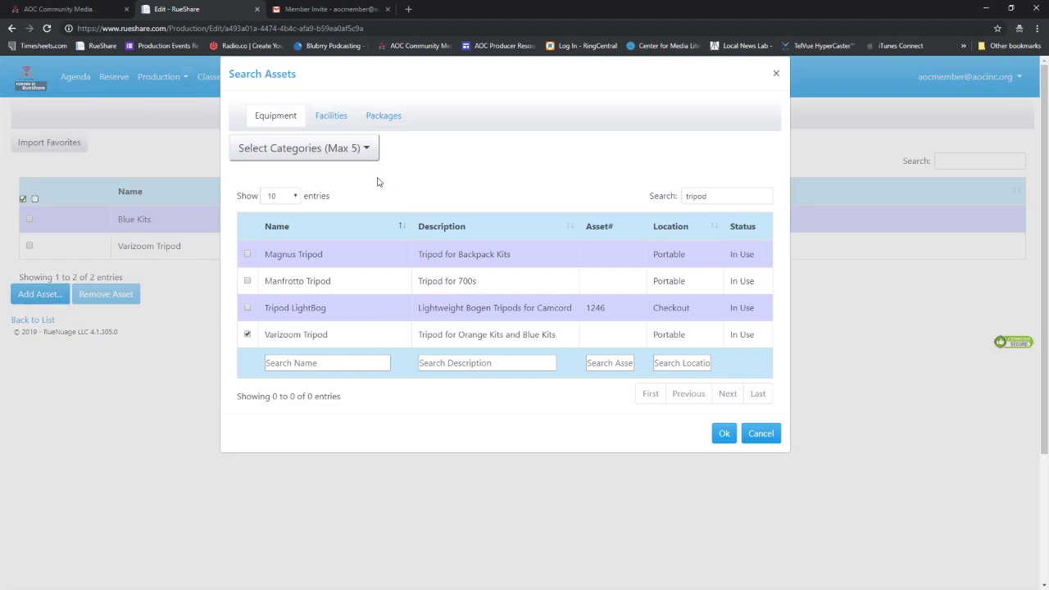
pyautogui.click(331, 116)
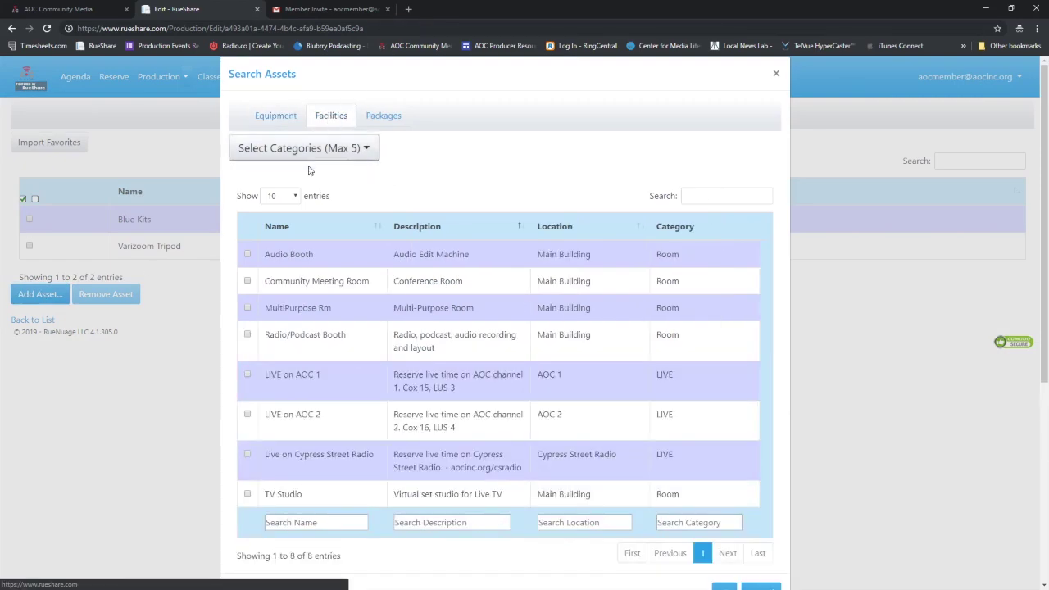
pyautogui.scroll(-1, 303, 471)
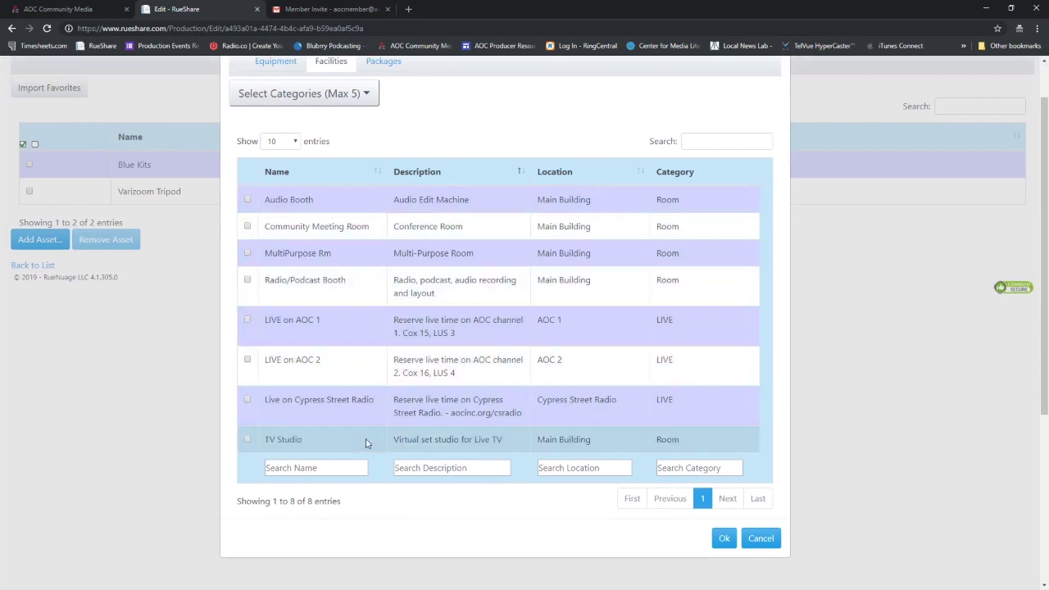
pyautogui.scroll(1, 327, 287)
pyautogui.click(266, 115)
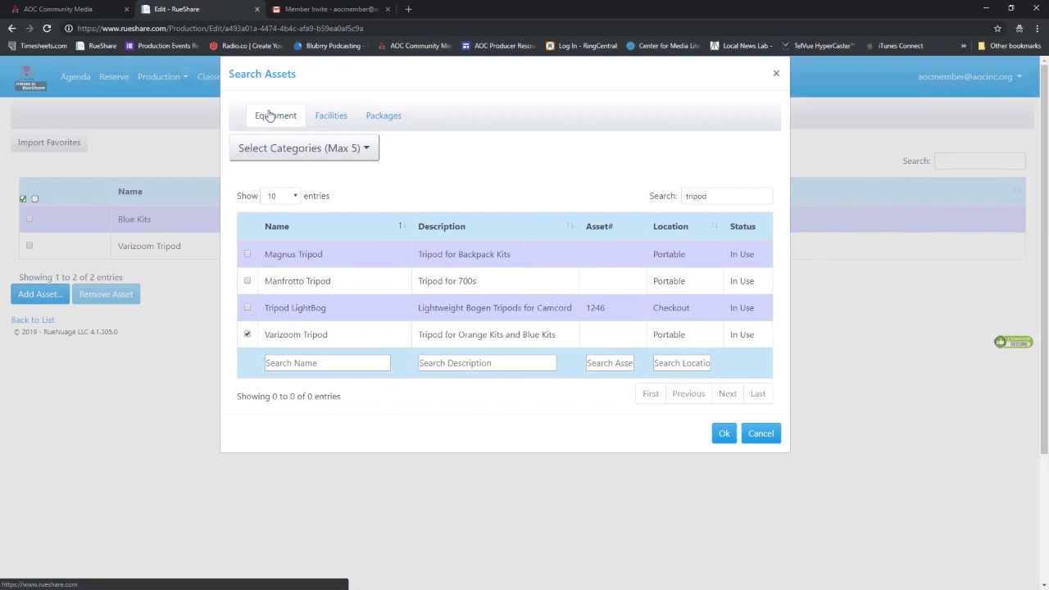
pyautogui.doubleClick(707, 196)
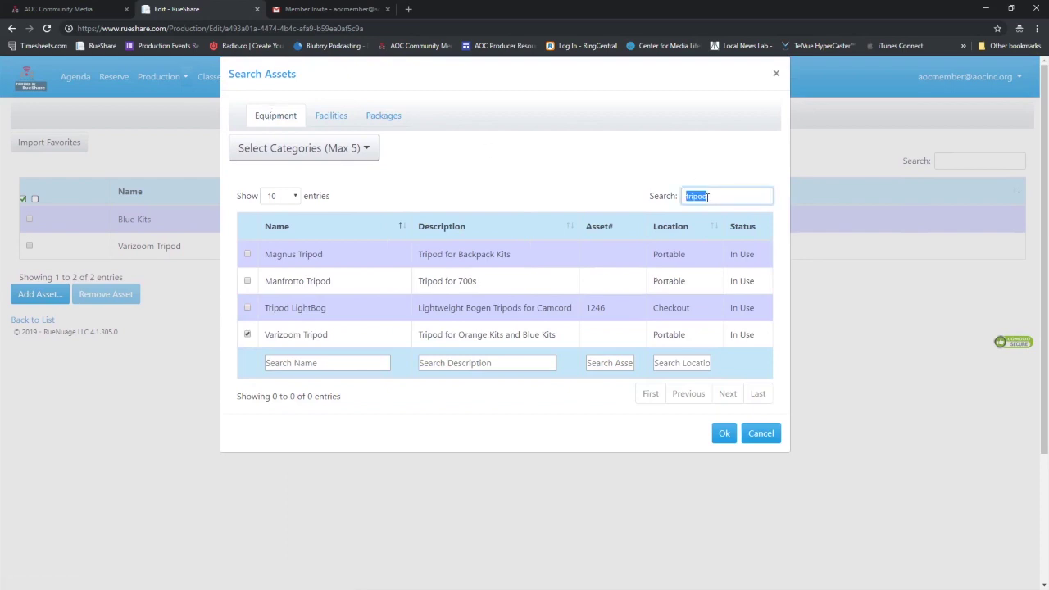
pyautogui.write('comp')
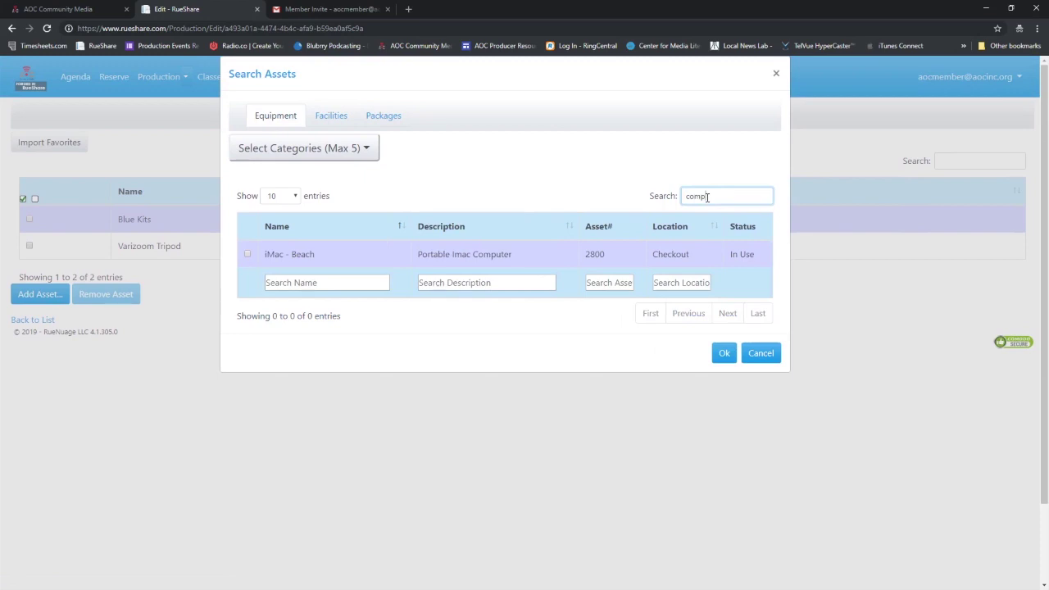
pyautogui.write('uter')
pyautogui.click(247, 257)
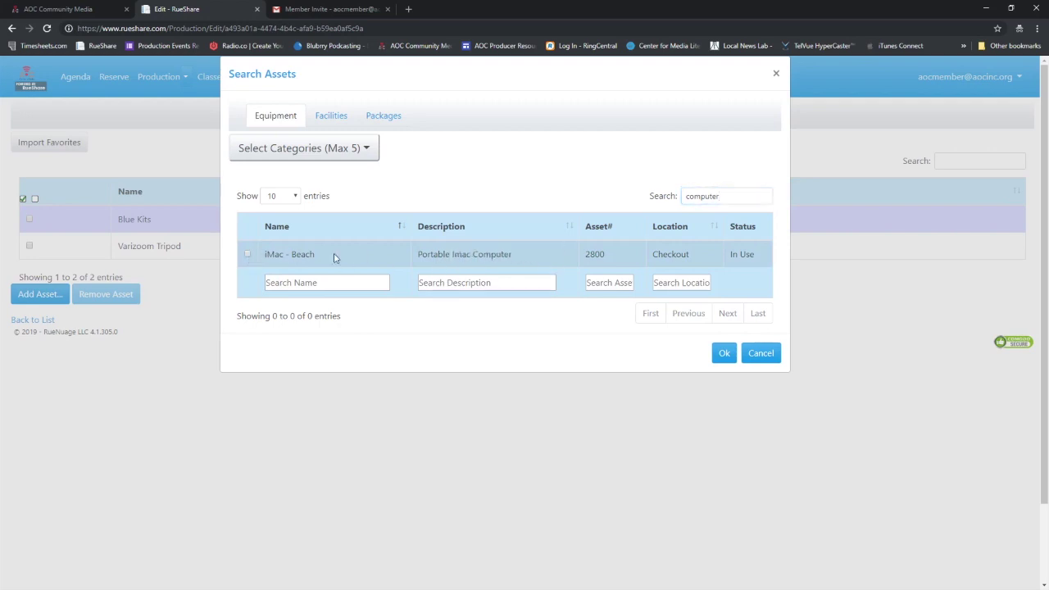
pyautogui.click(253, 257)
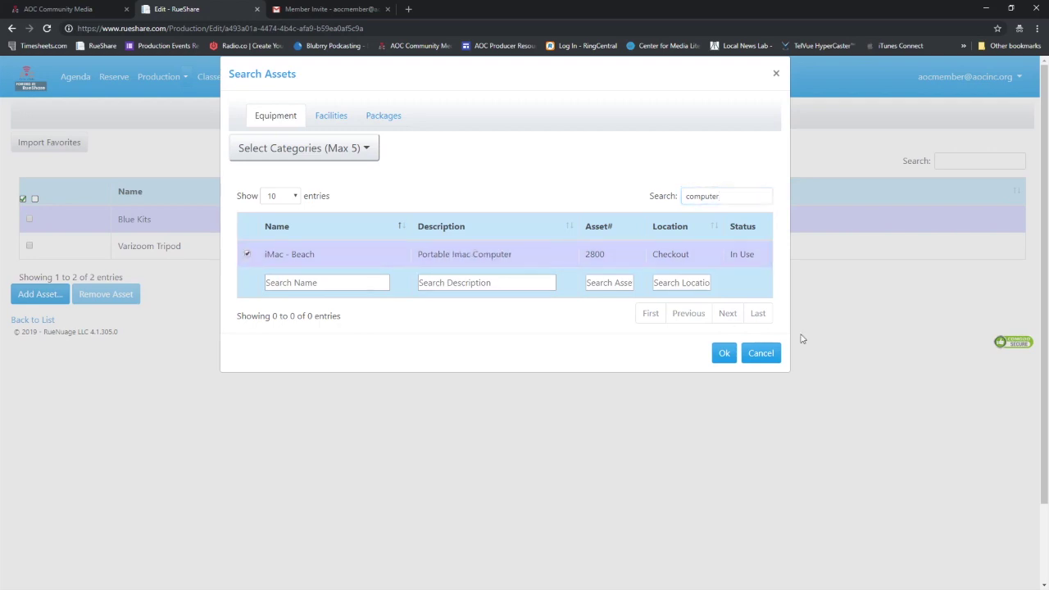
pyautogui.click(723, 354)
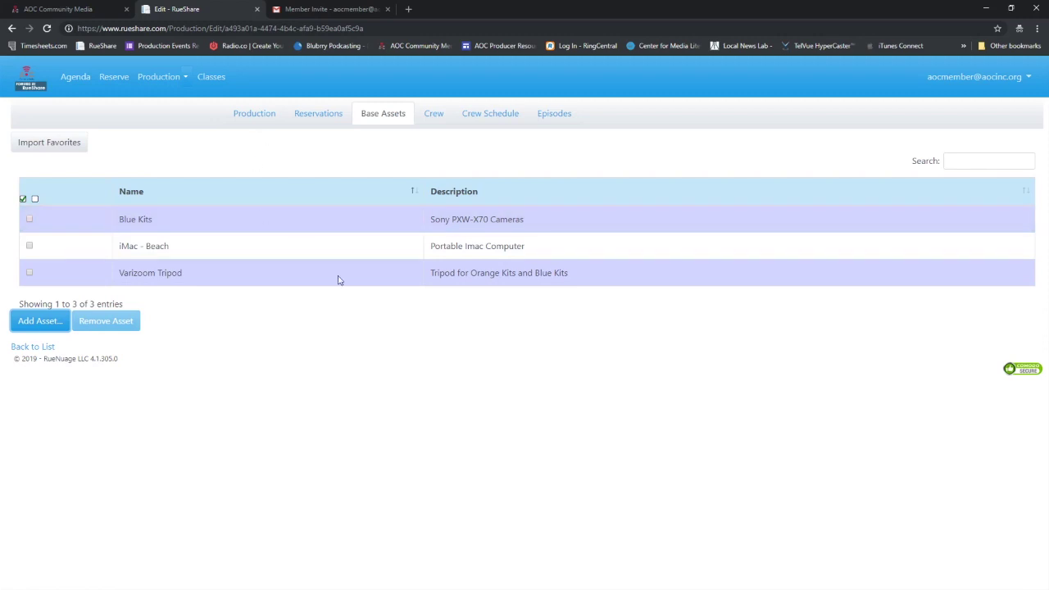
# - Review the production's Reservations and its general production details
pyautogui.click(318, 114)
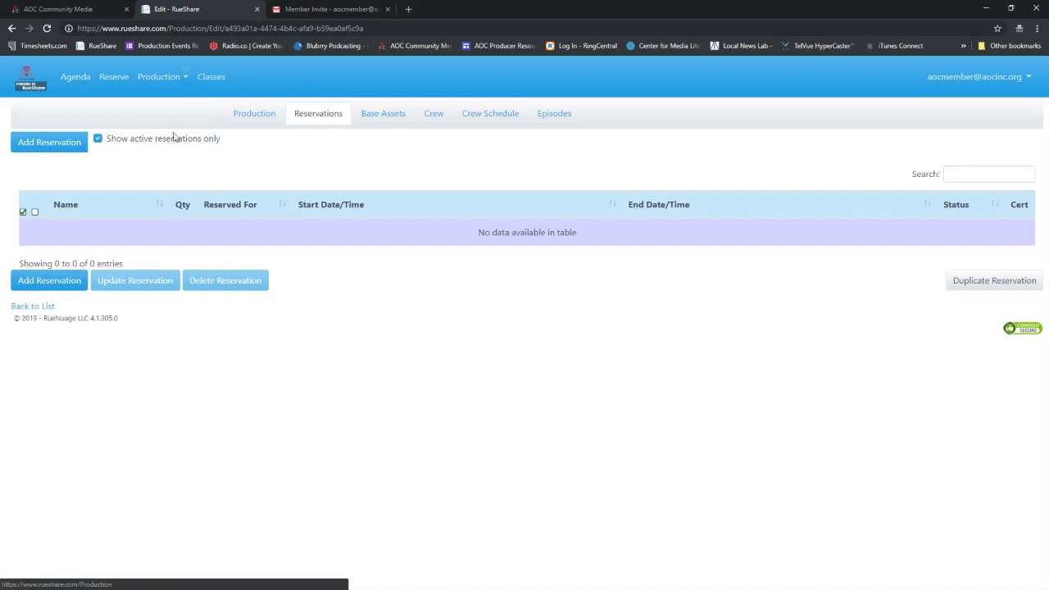
pyautogui.click(259, 115)
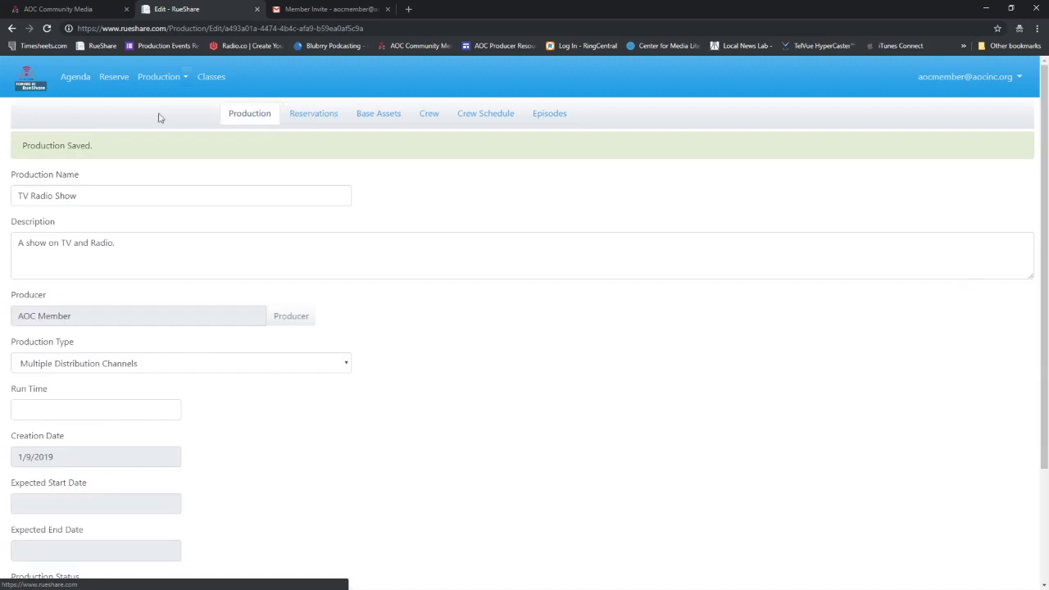
pyautogui.click(308, 115)
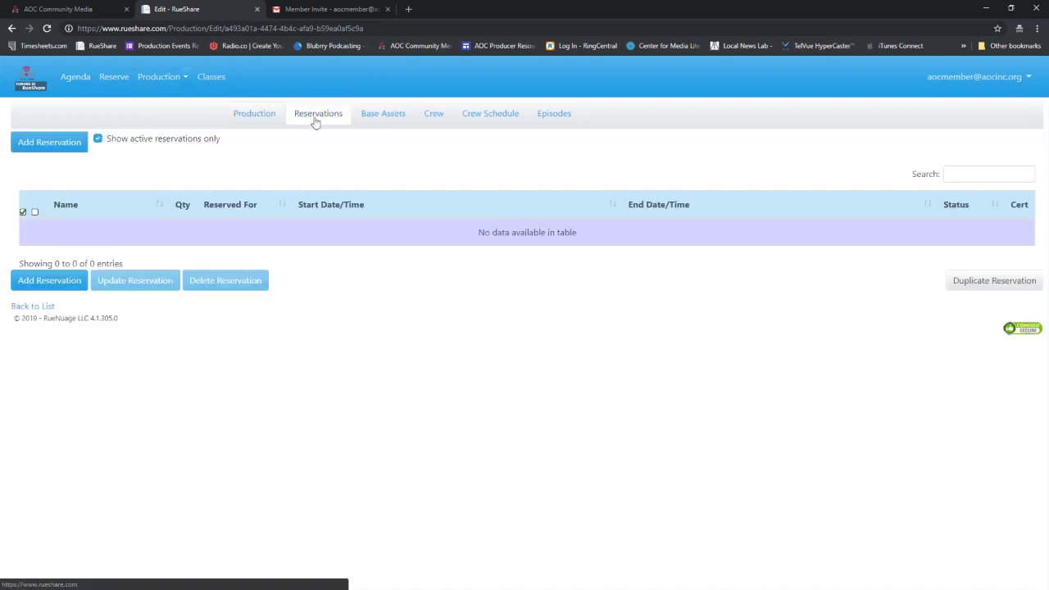
# - Return to the portal's home page, reopen TV Radio Show from My Productions and show its Reservations
pyautogui.click(27, 74)
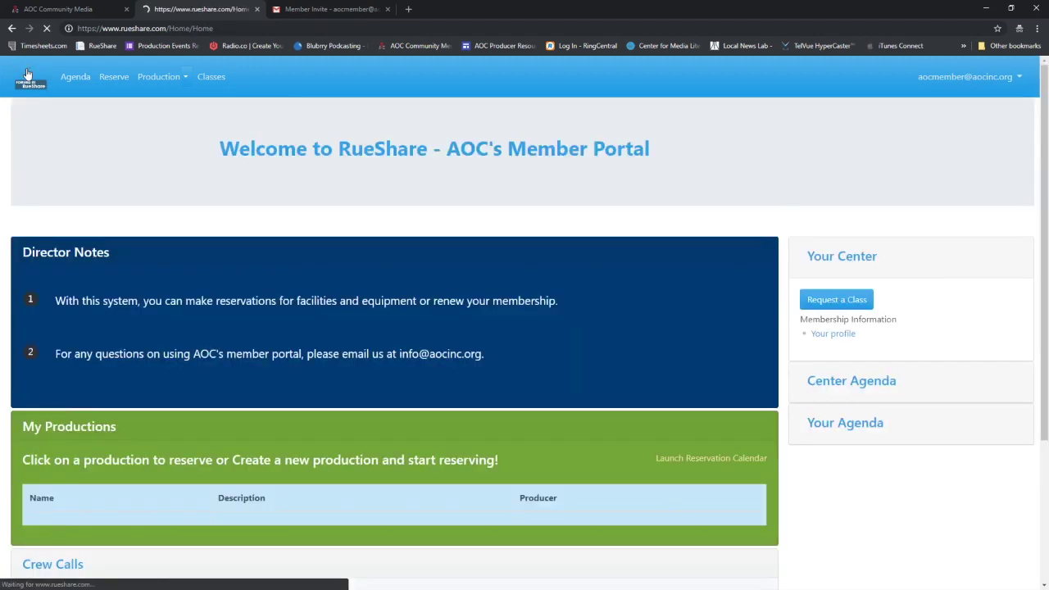
pyautogui.scroll(-1, 244, 319)
pyautogui.scroll(-6, 244, 319)
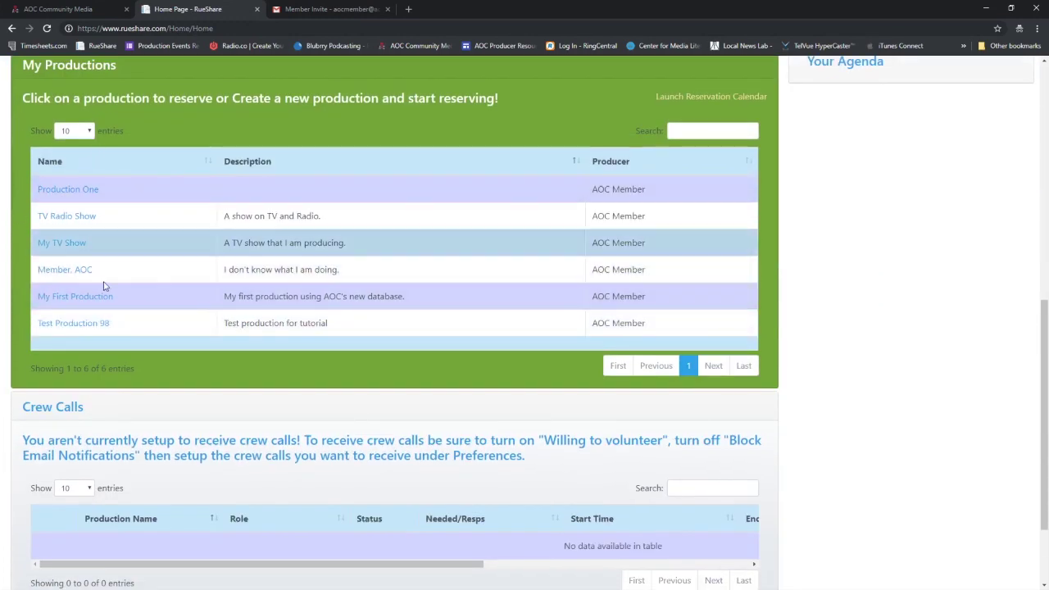
pyautogui.click(69, 221)
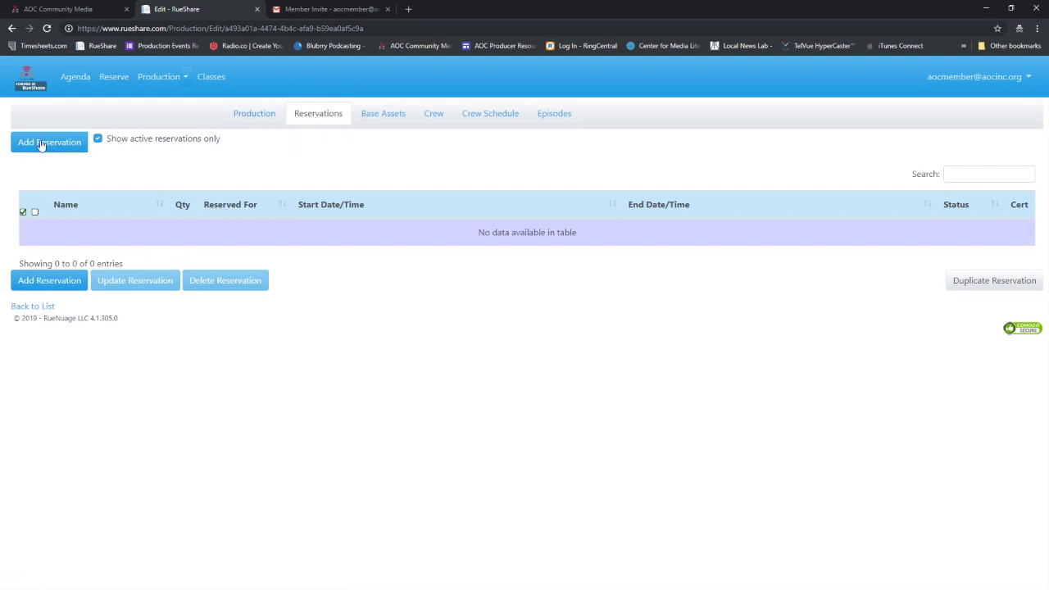
pyautogui.click(243, 115)
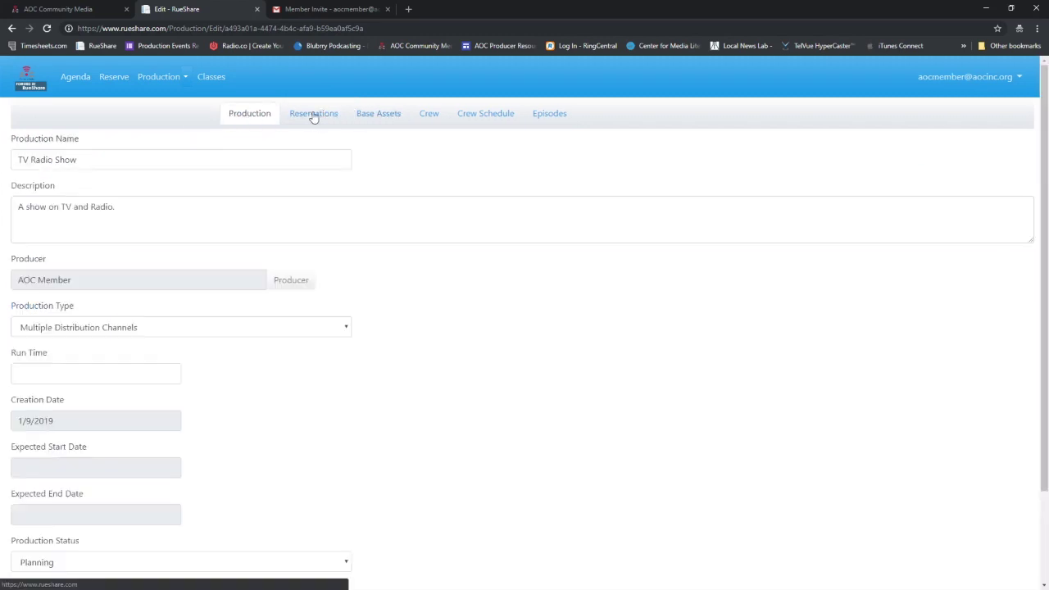
pyautogui.click(311, 115)
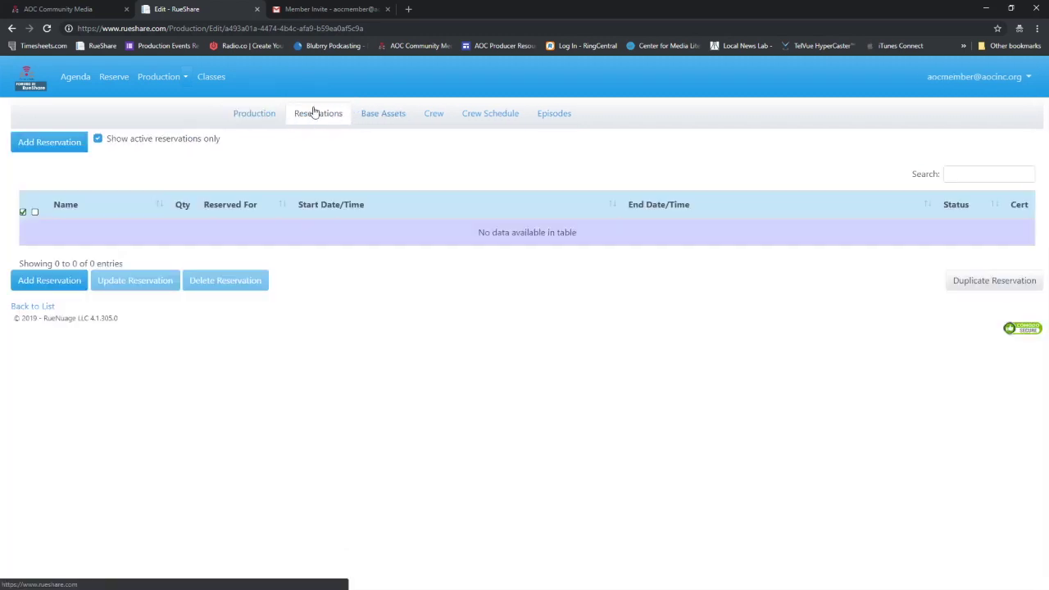
# - Start a new reservation for the production and set its start to 01/09/2019 01:00 PM
pyautogui.click(43, 145)
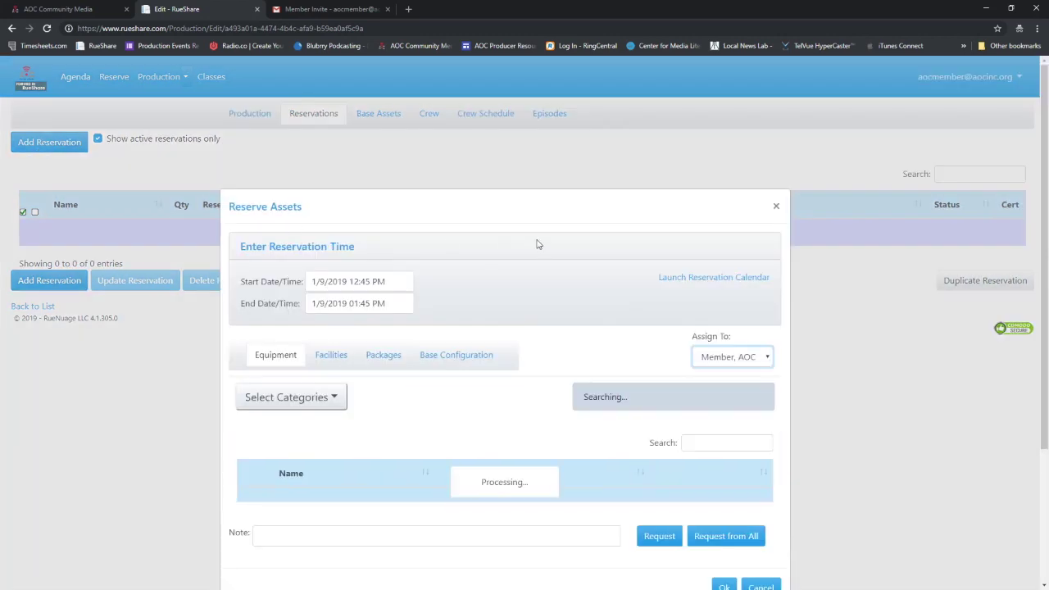
pyautogui.click(340, 279)
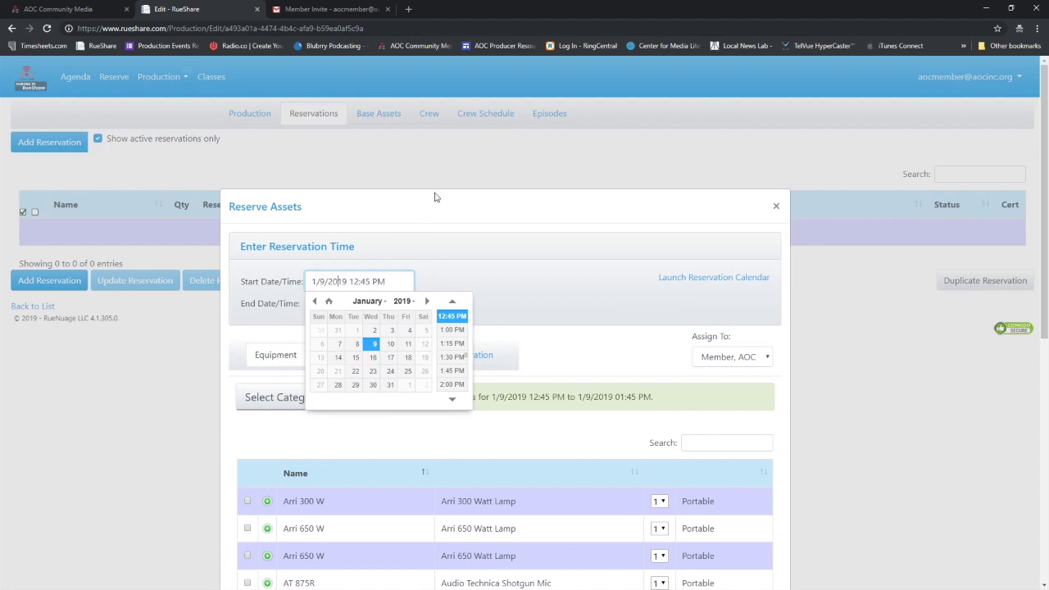
pyautogui.moveTo(435, 197); pyautogui.dragTo(494, 49)
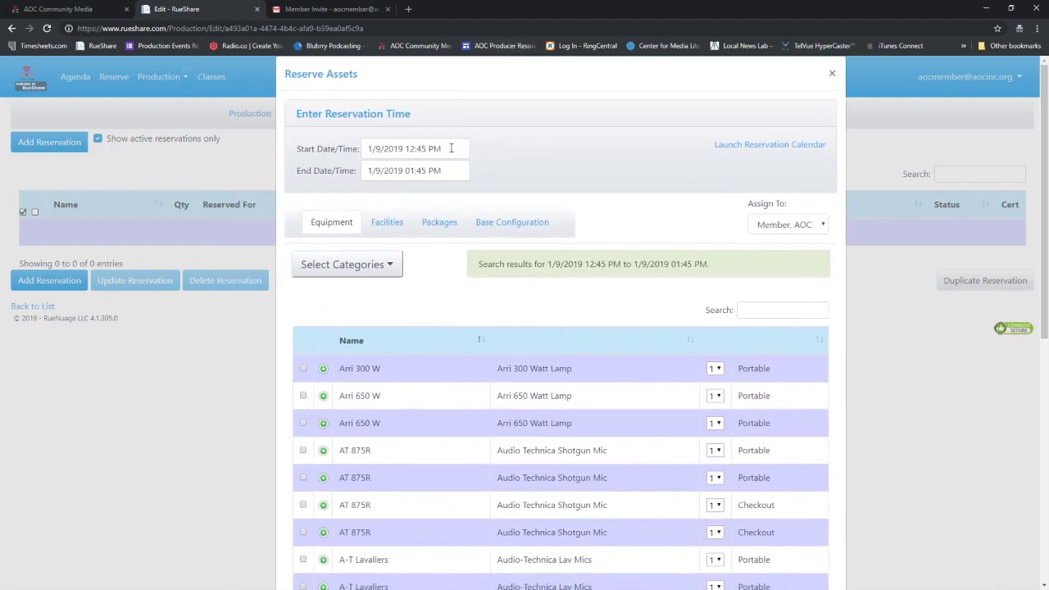
pyautogui.click(408, 149)
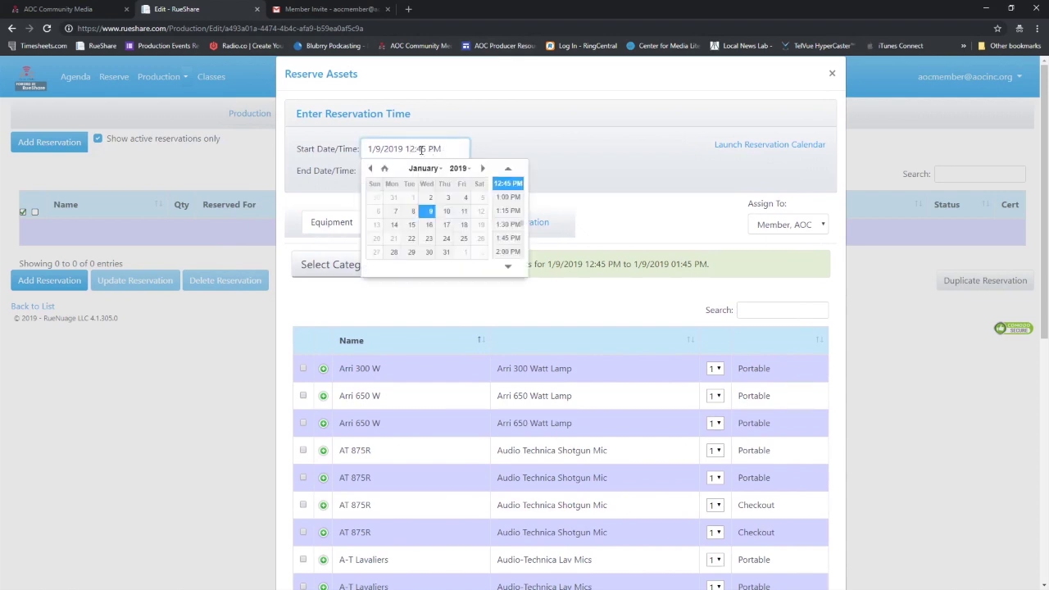
pyautogui.doubleClick(422, 148)
pyautogui.click(508, 198)
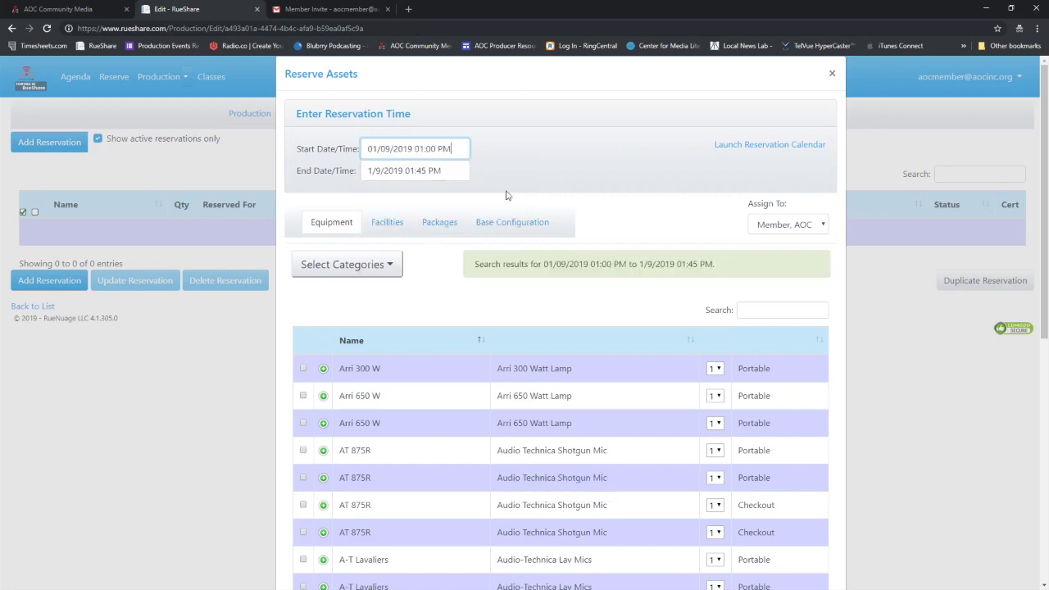
# - Set the reservation's end date and time to 01/09/2019 05:00 PM
pyautogui.click(423, 171)
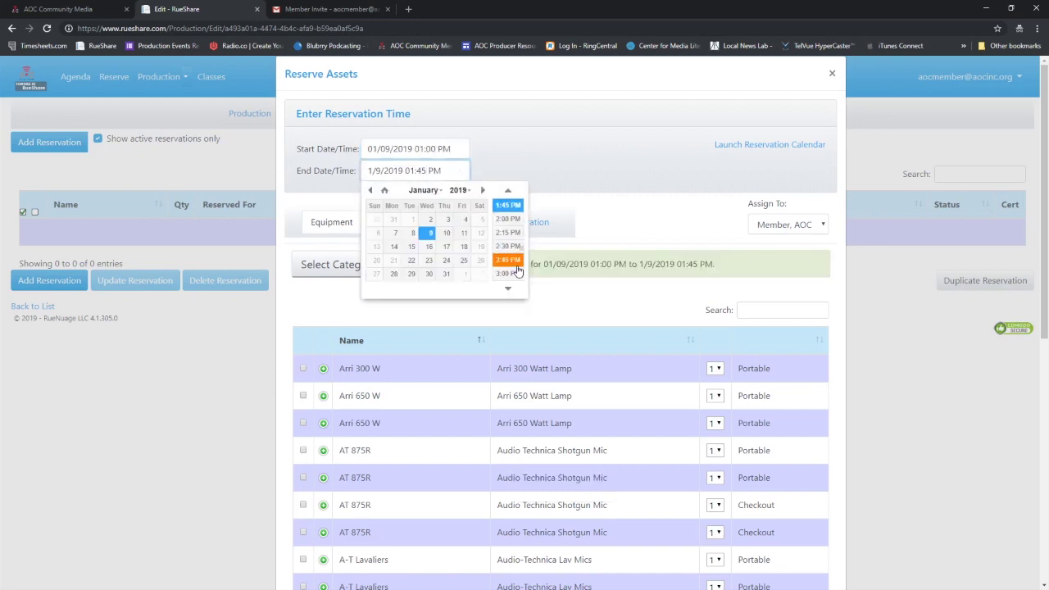
pyautogui.scroll(-3, 515, 270)
pyautogui.scroll(-5, 516, 210)
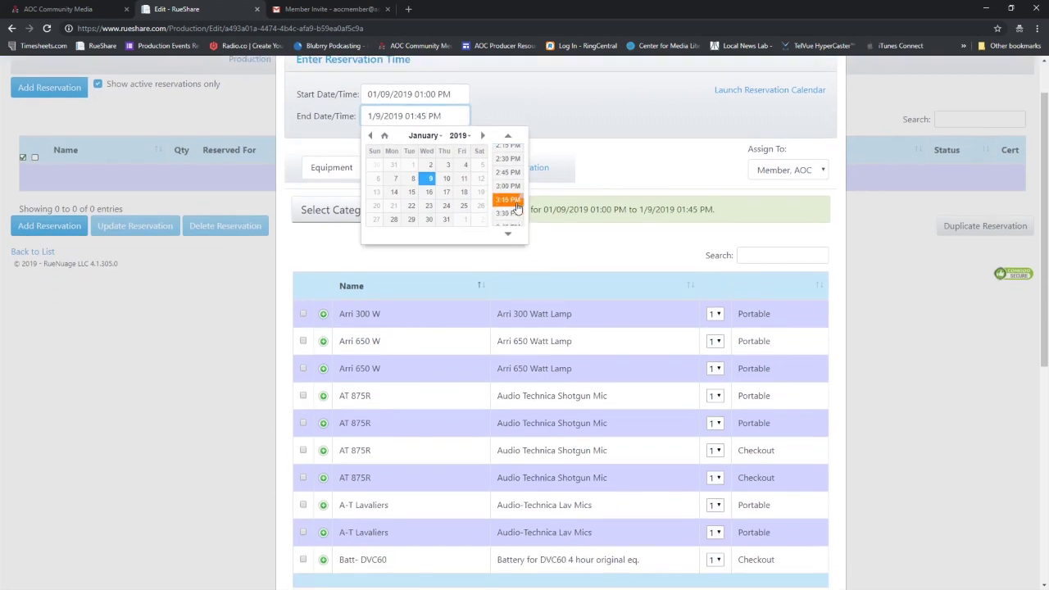
pyautogui.scroll(-3, 514, 212)
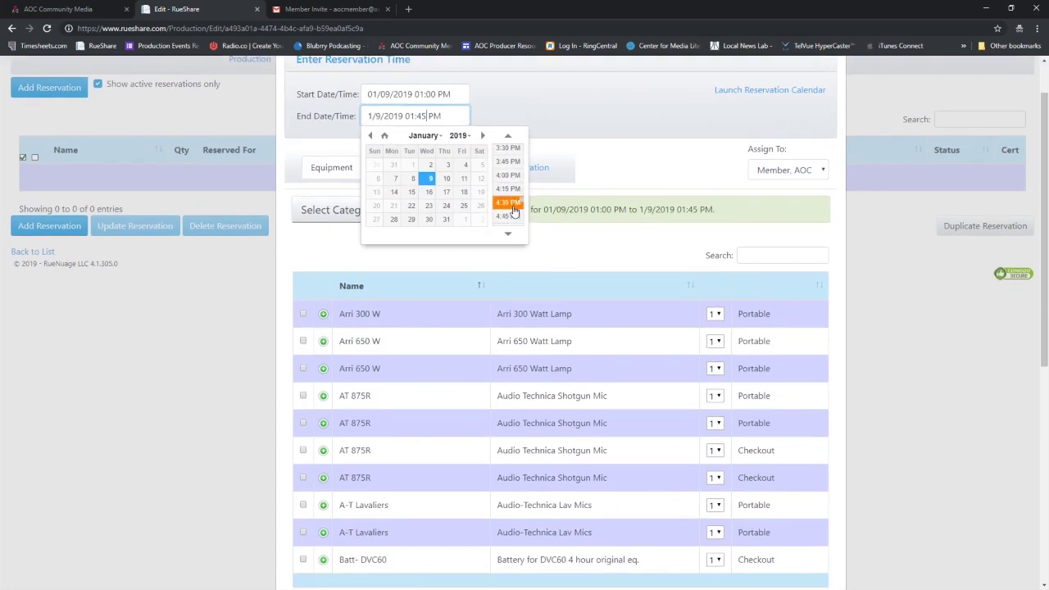
pyautogui.click(507, 208)
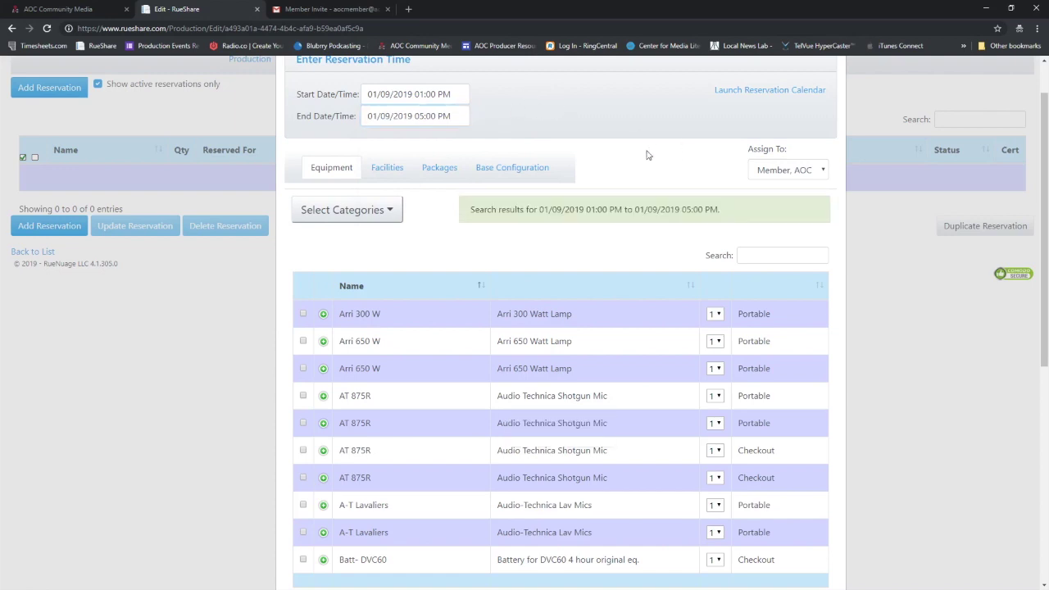
# - Look over the facilities and packages offered for the reservation time
pyautogui.scroll(2, 539, 115)
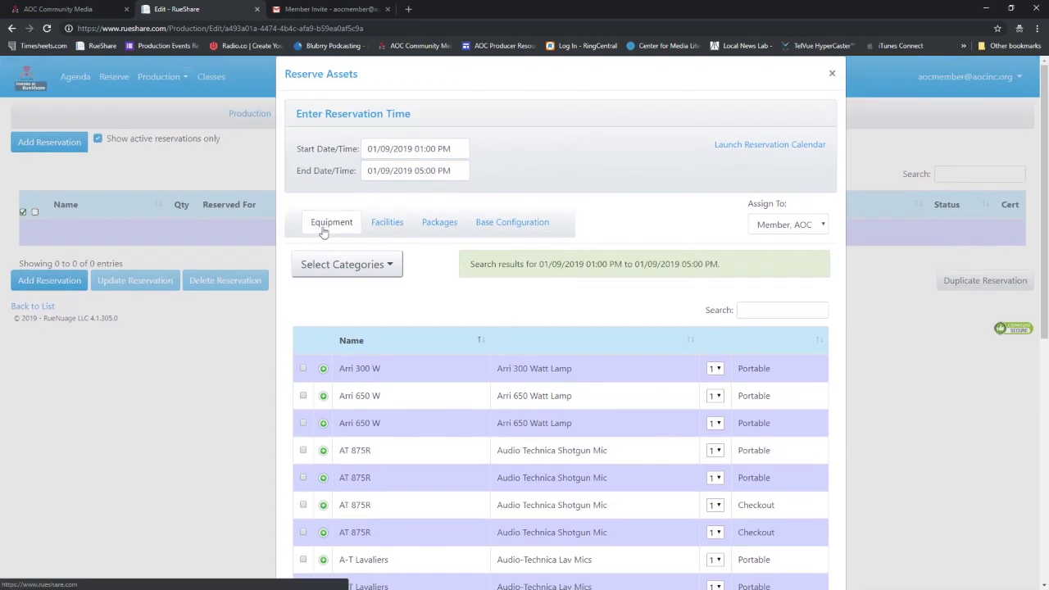
pyautogui.click(387, 224)
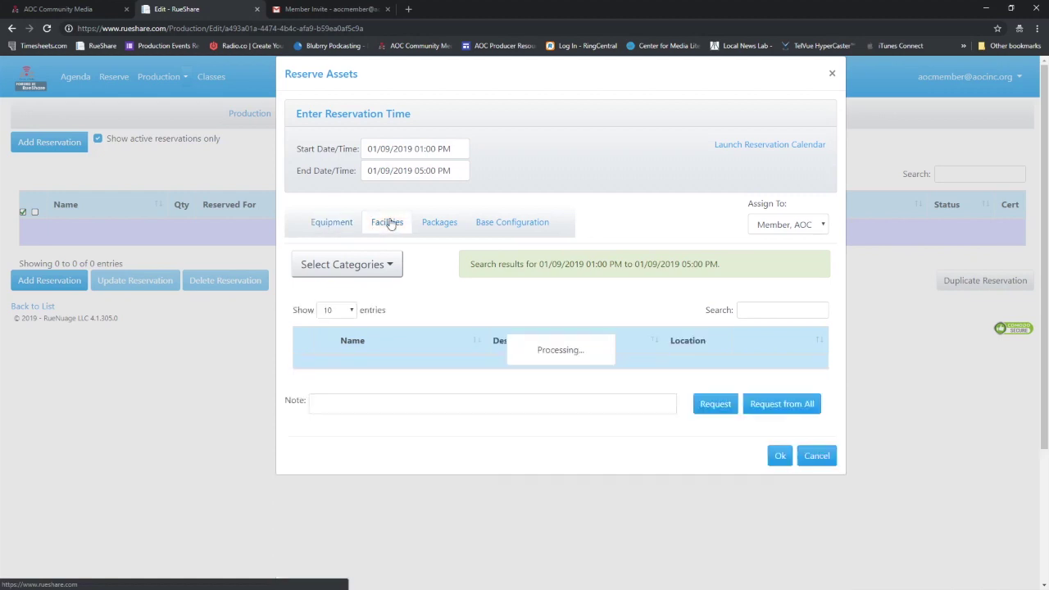
pyautogui.click(443, 227)
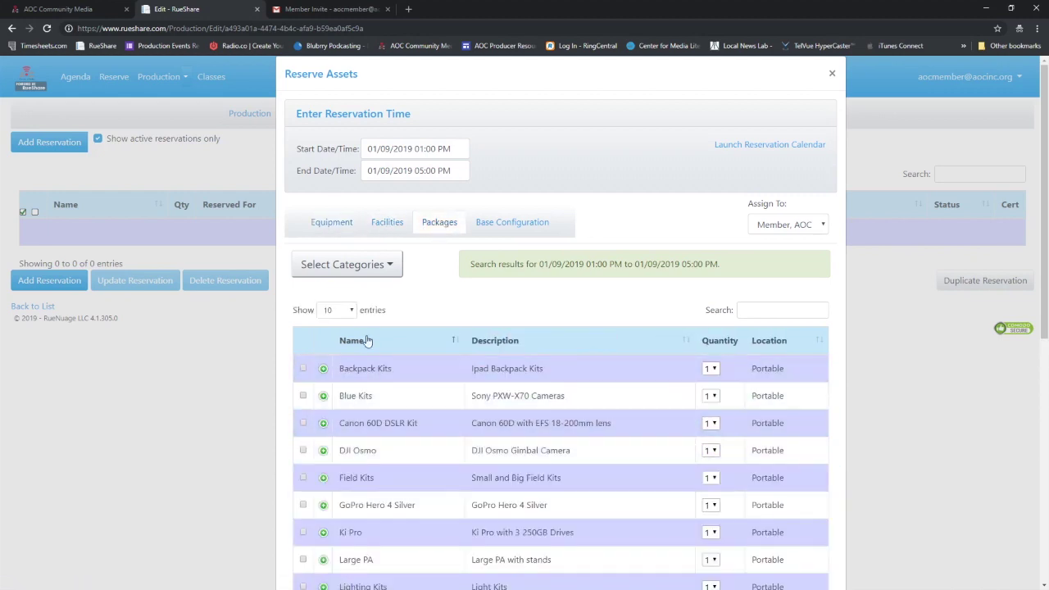
# - Request Blue Kits and Varizoom Tripod from the base configuration and close the reservation dialog
pyautogui.click(496, 223)
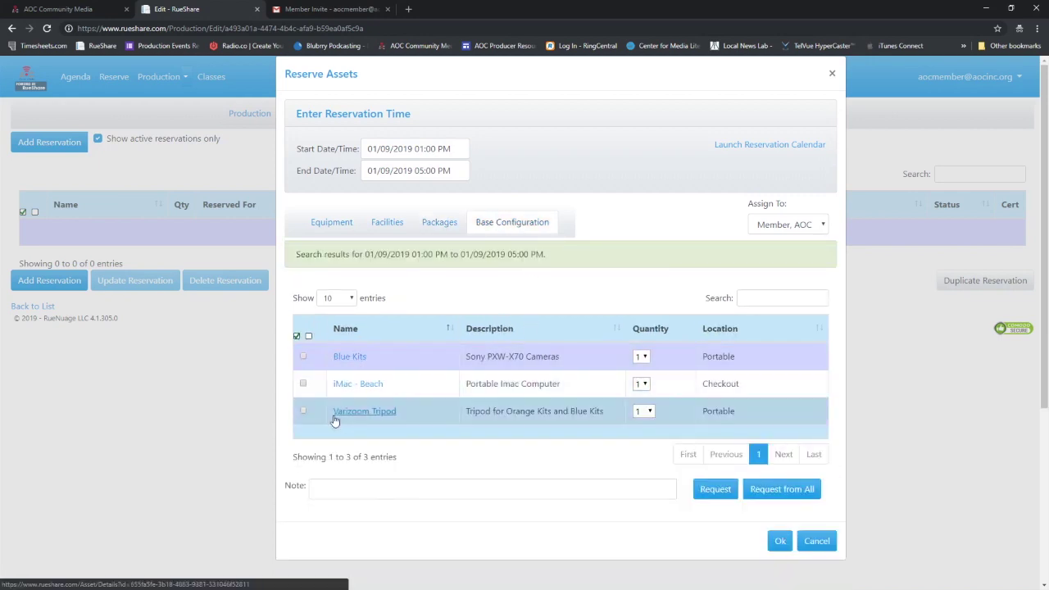
pyautogui.click(303, 358)
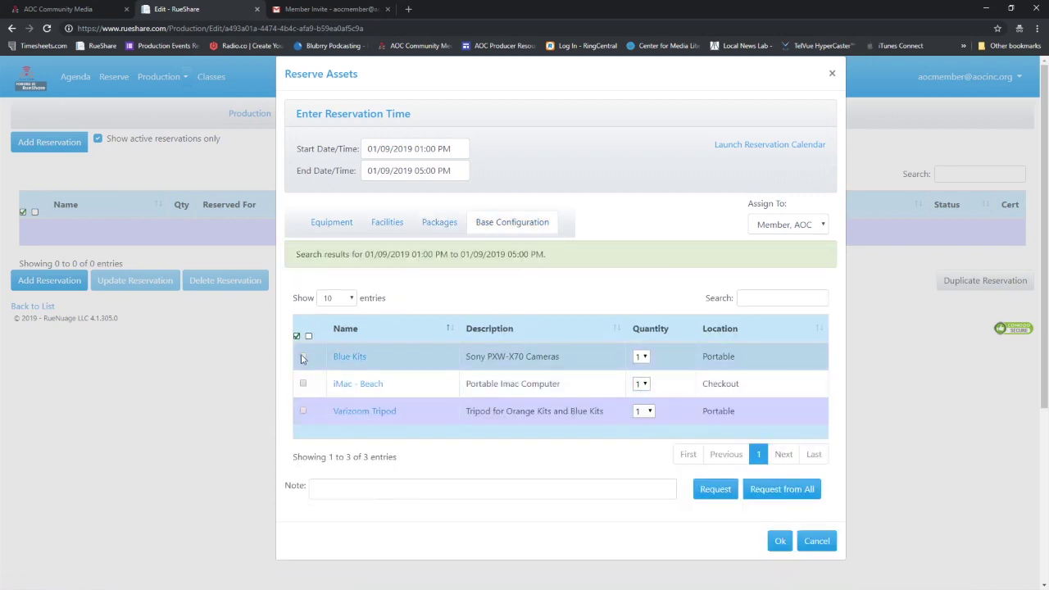
pyautogui.click(304, 412)
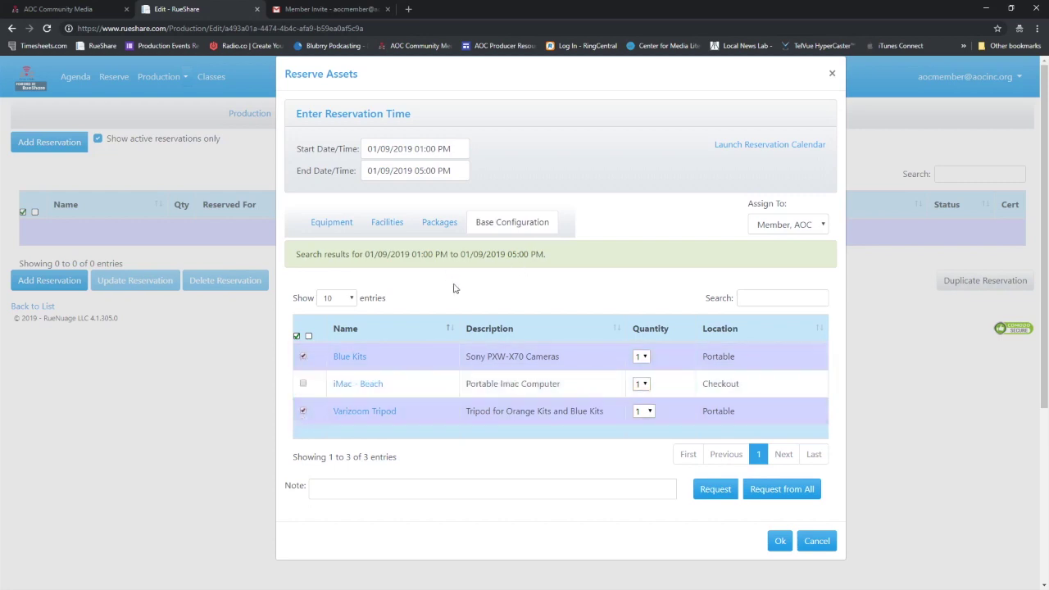
pyautogui.click(716, 490)
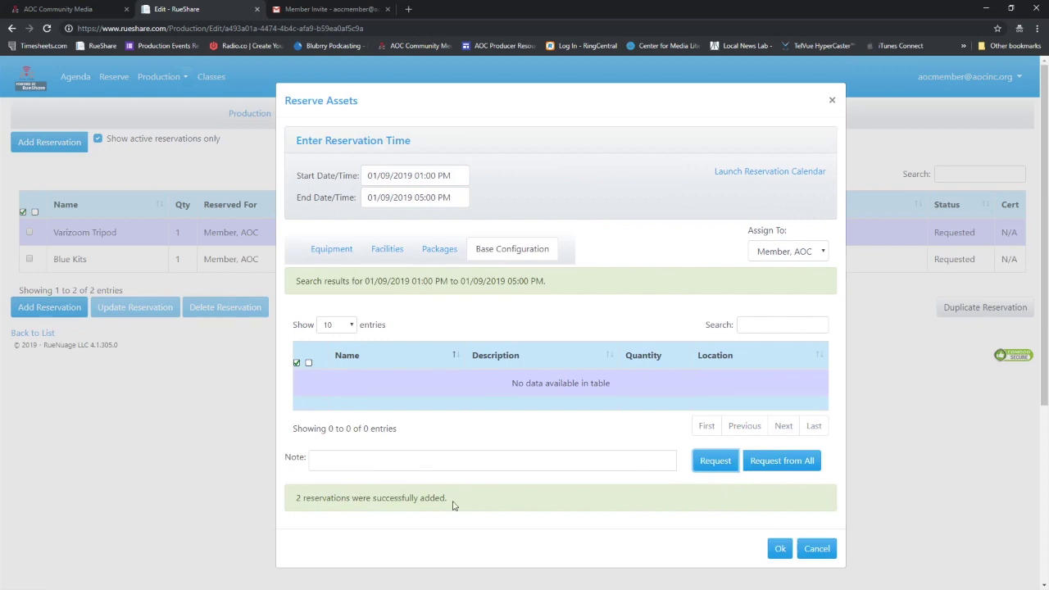
pyautogui.click(777, 549)
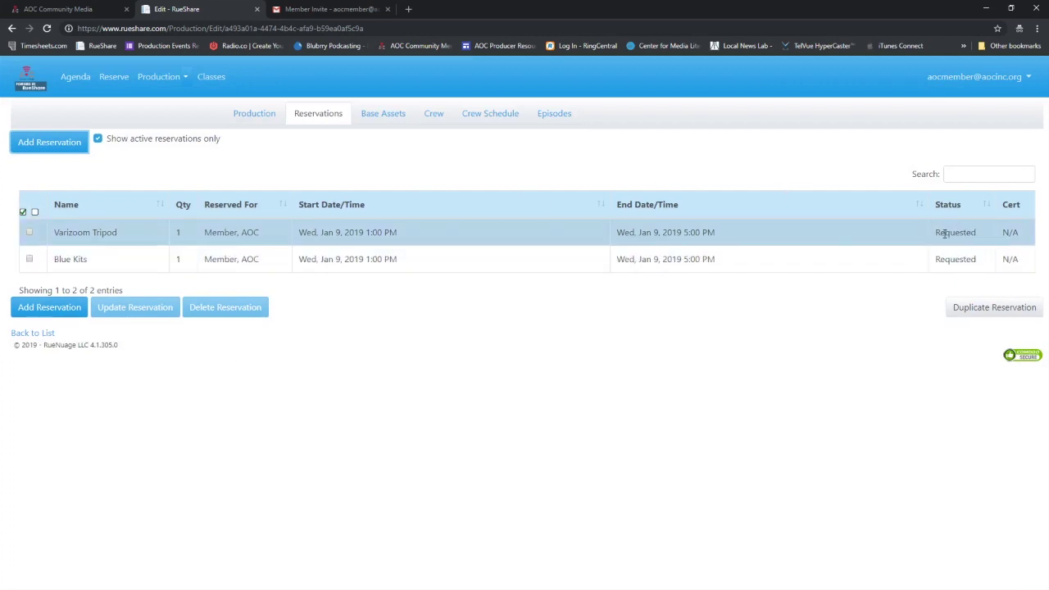
# - Recheck the production's reservations, then open another new reservation and look over its equipment list
pyautogui.click(268, 112)
pyautogui.click(311, 119)
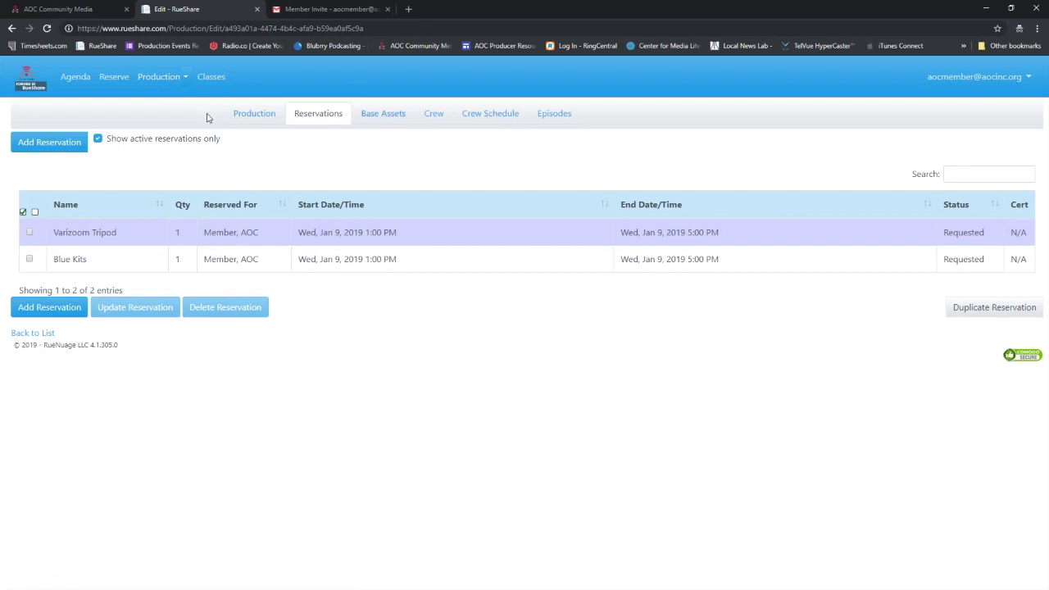
pyautogui.click(35, 144)
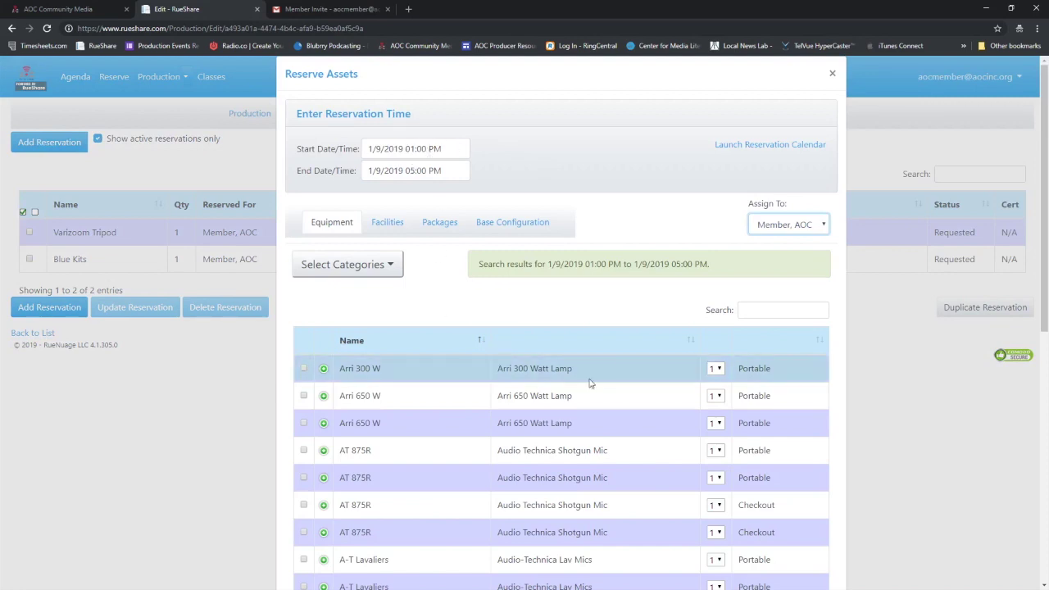
pyautogui.scroll(-3, 599, 389)
pyautogui.scroll(3, 565, 373)
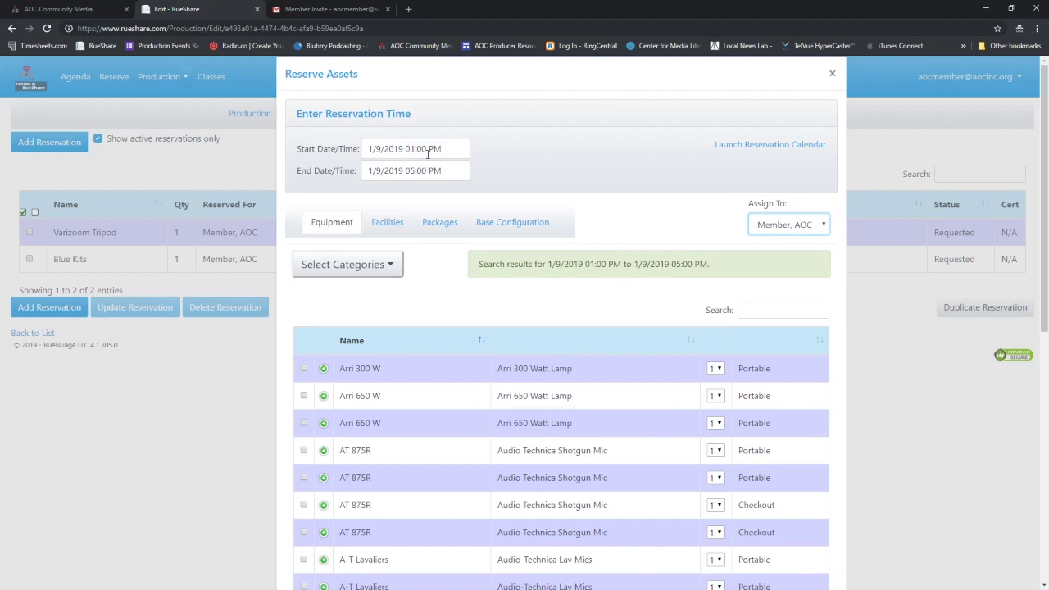
# - Examine the January 2019 bookings in the reservation calendar, then return to the production and close the new reservation without requesting anything
pyautogui.click(767, 145)
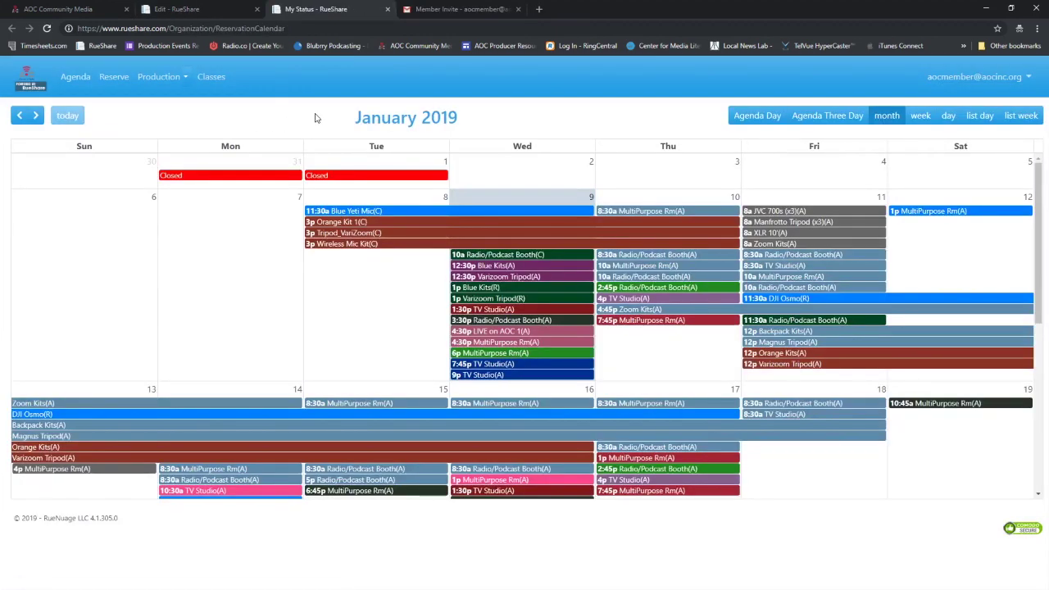
pyautogui.moveTo(574, 221)
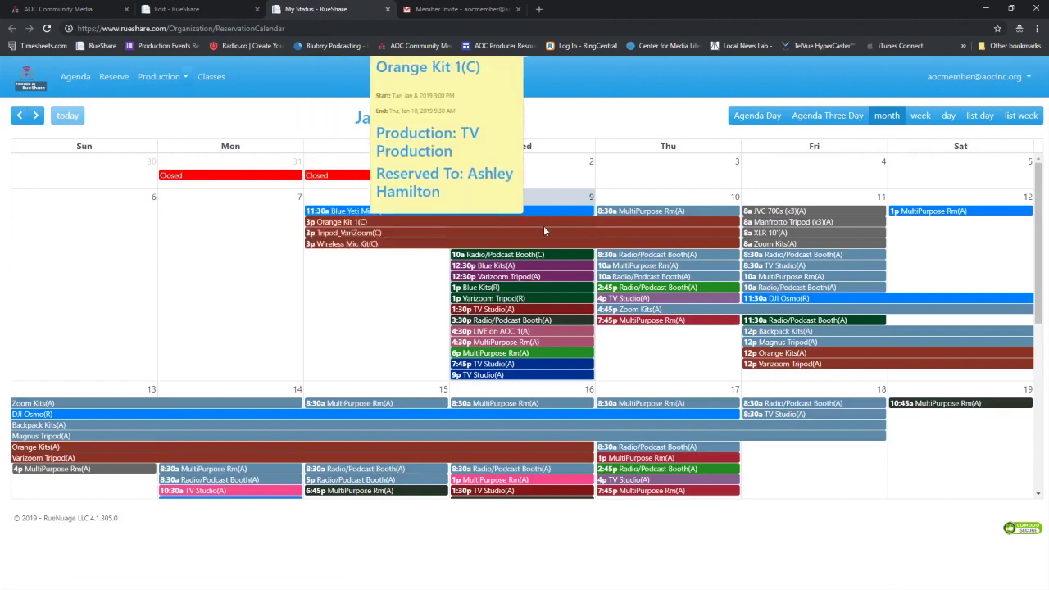
pyautogui.moveTo(558, 365)
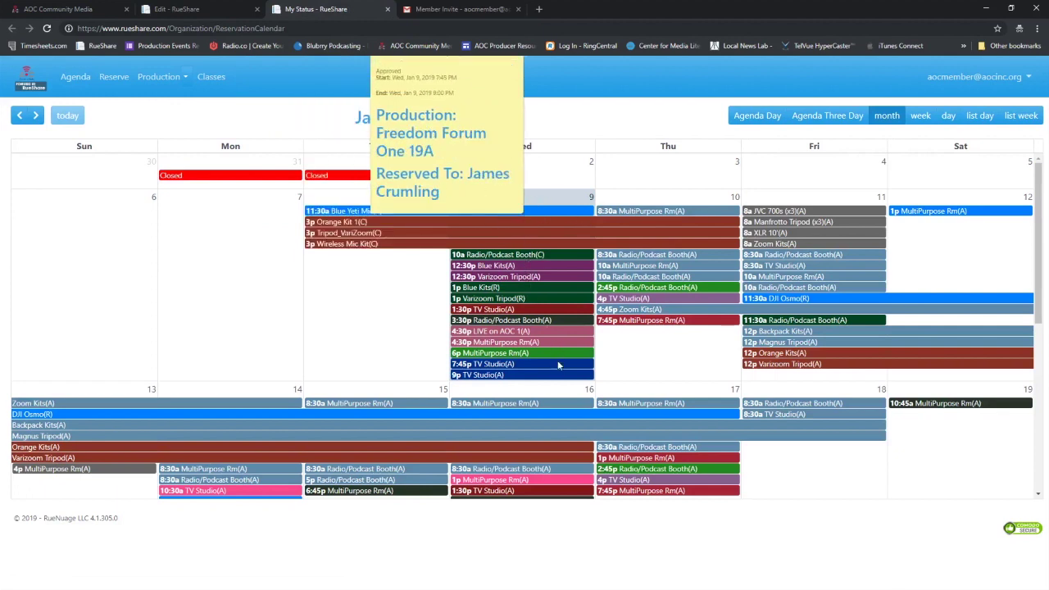
pyautogui.moveTo(678, 219)
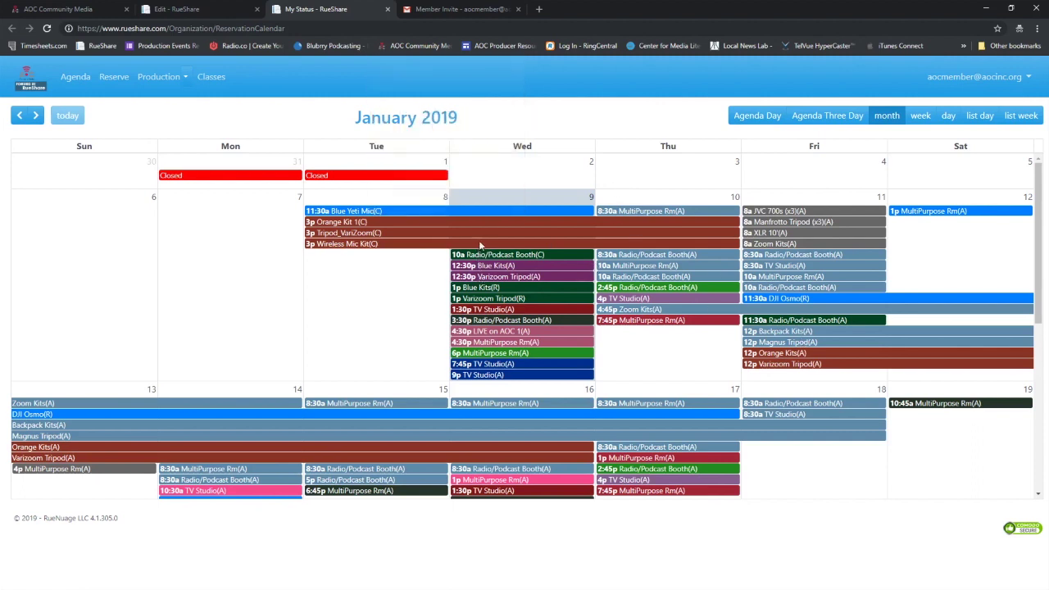
pyautogui.moveTo(499, 289)
pyautogui.click(173, 9)
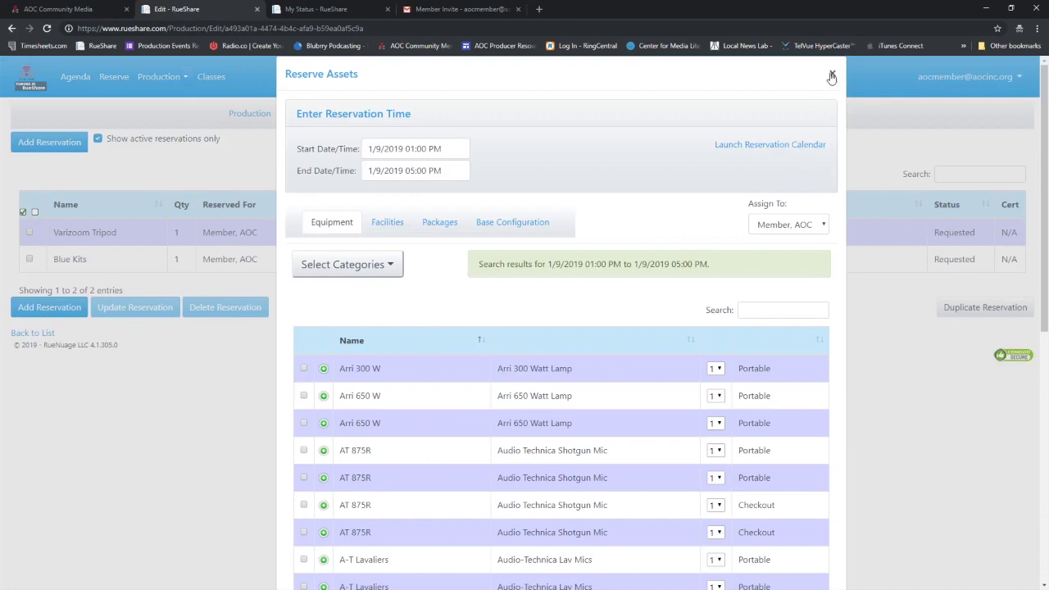
pyautogui.click(831, 77)
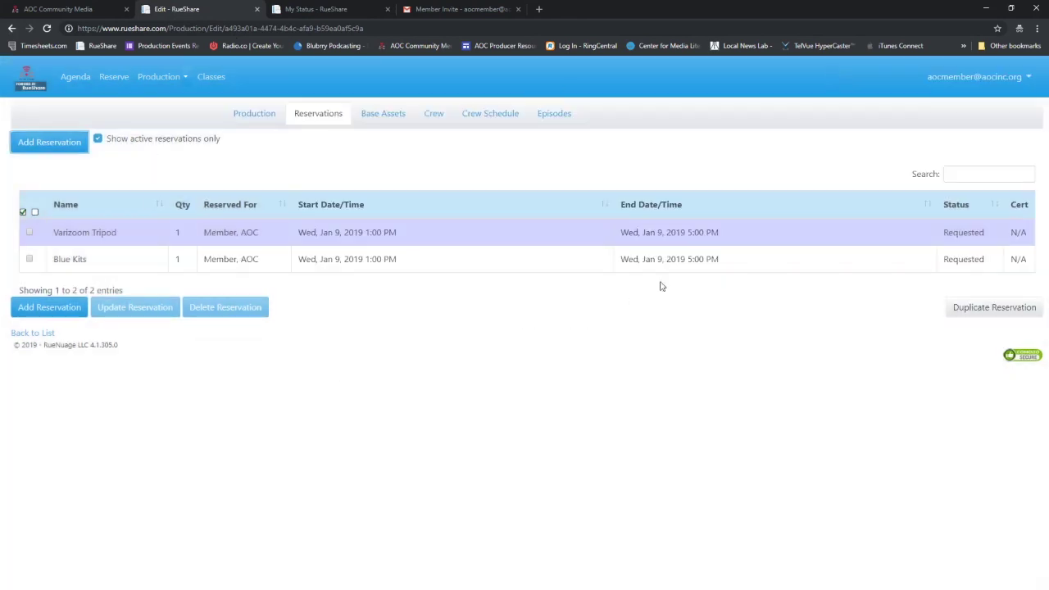